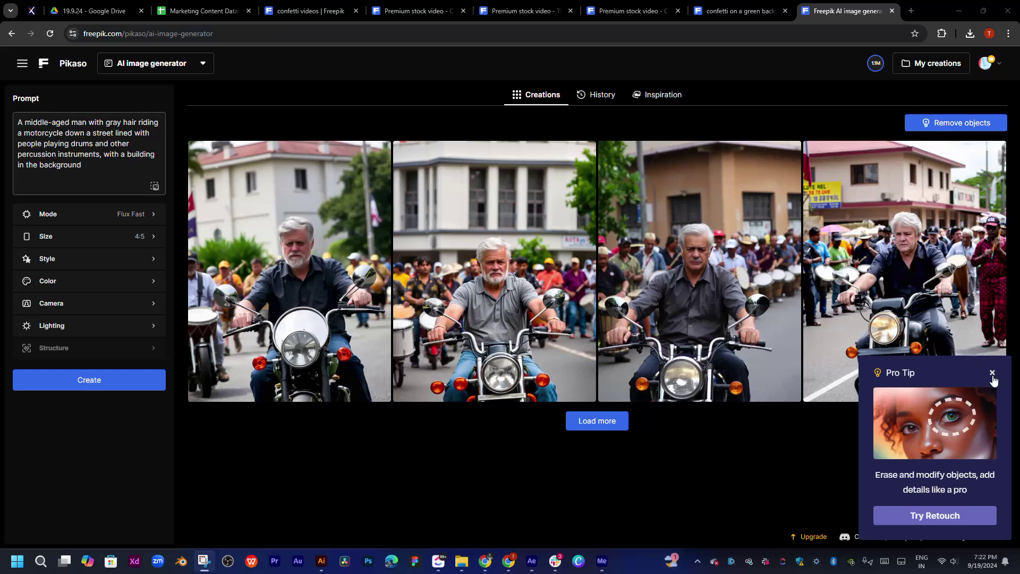
Dismiss the Retouch pro tip and load more of the generated images.
{"action": "left_click", "coordinate": [992, 373]}
{"action": "left_click", "coordinate": [604, 423]}
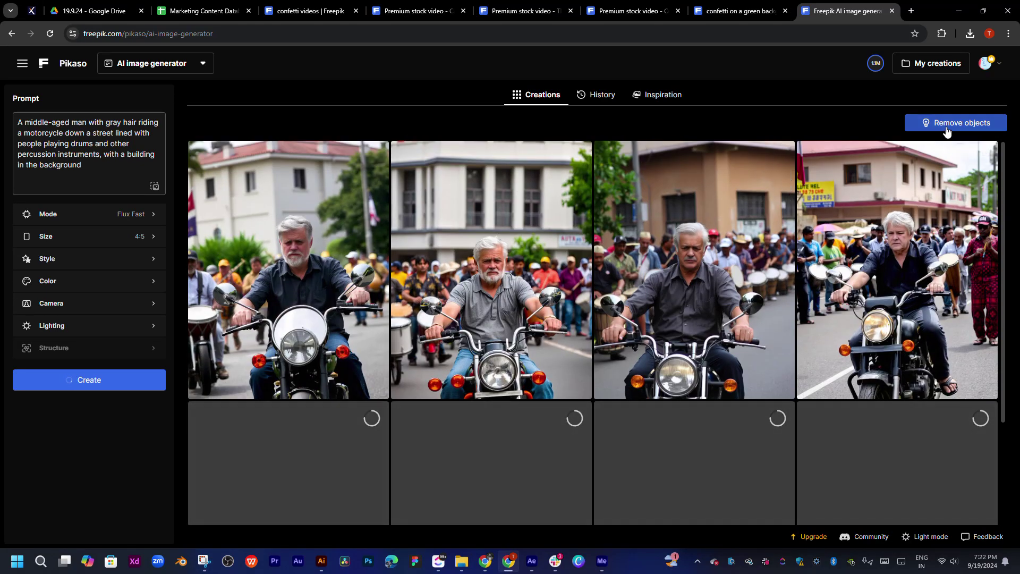
{"action": "left_click", "coordinate": [956, 123]}
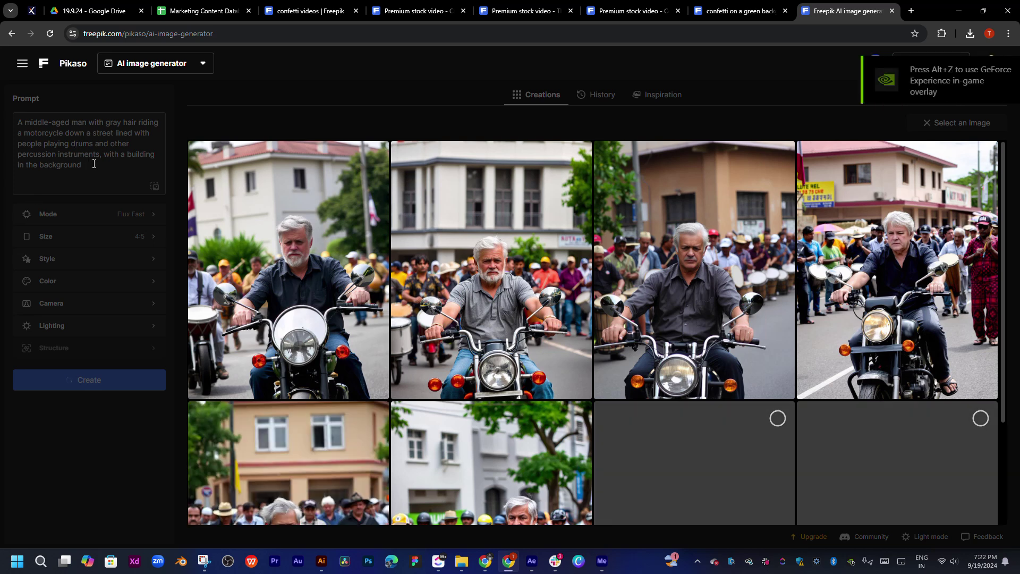
Delete the street and drummers description from the prompt and generate four new images.
{"action": "left_click", "coordinate": [94, 164]}
{"action": "left_click_drag", "start_coordinate": [92, 167], "coordinate": [16, 145]}
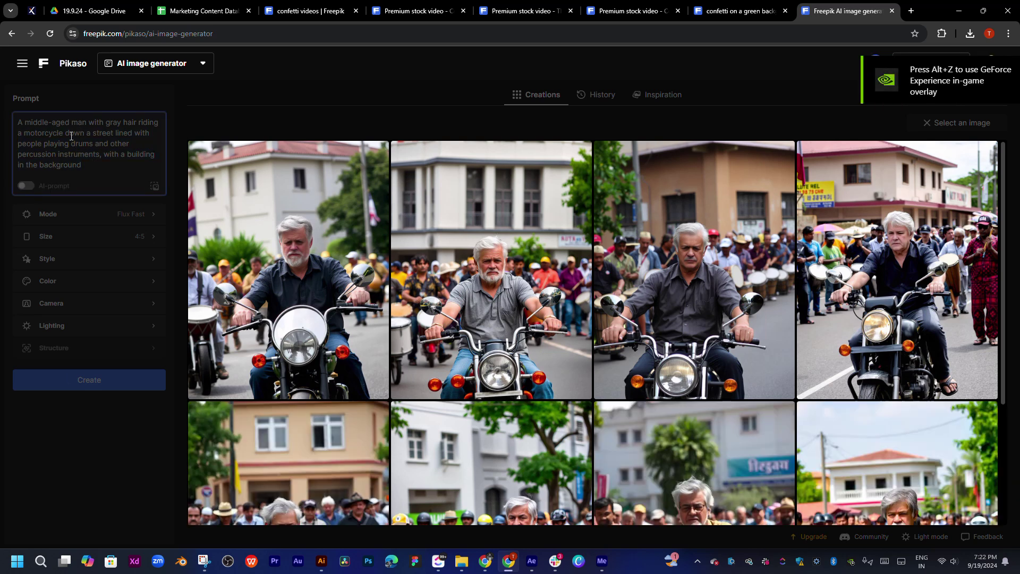
{"action": "key", "text": "BackSpace"}
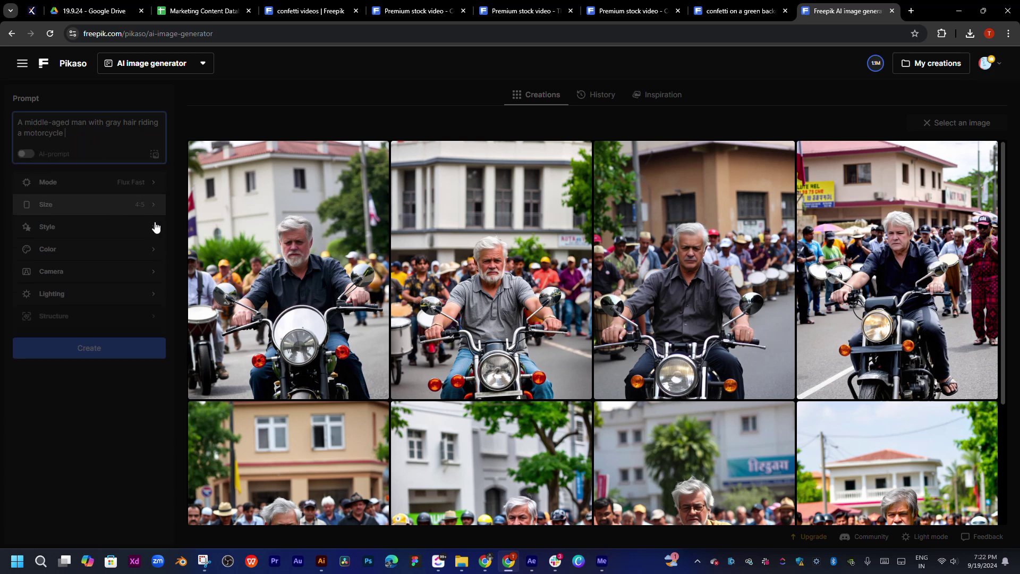
{"action": "left_click", "coordinate": [91, 351]}
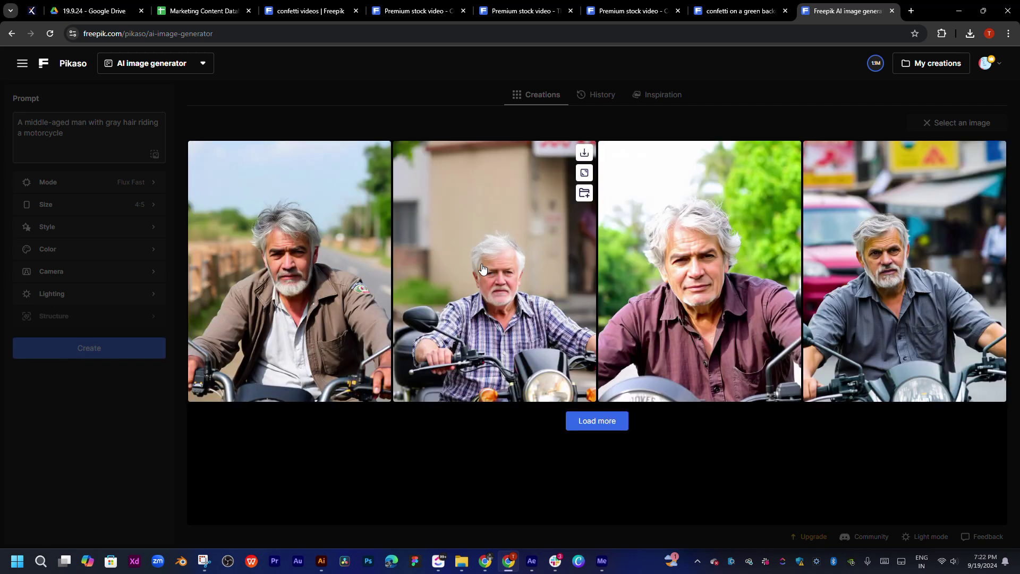
{"action": "left_click", "coordinate": [115, 121]}
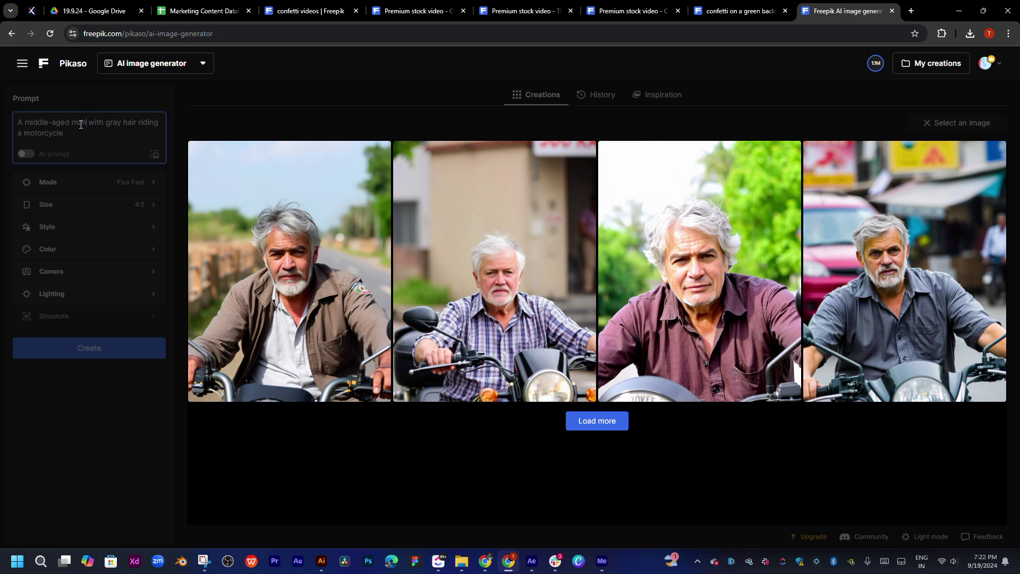
Generate another gray-haired rider set, then request more images like the helmeted rider.
{"action": "left_click", "coordinate": [79, 345]}
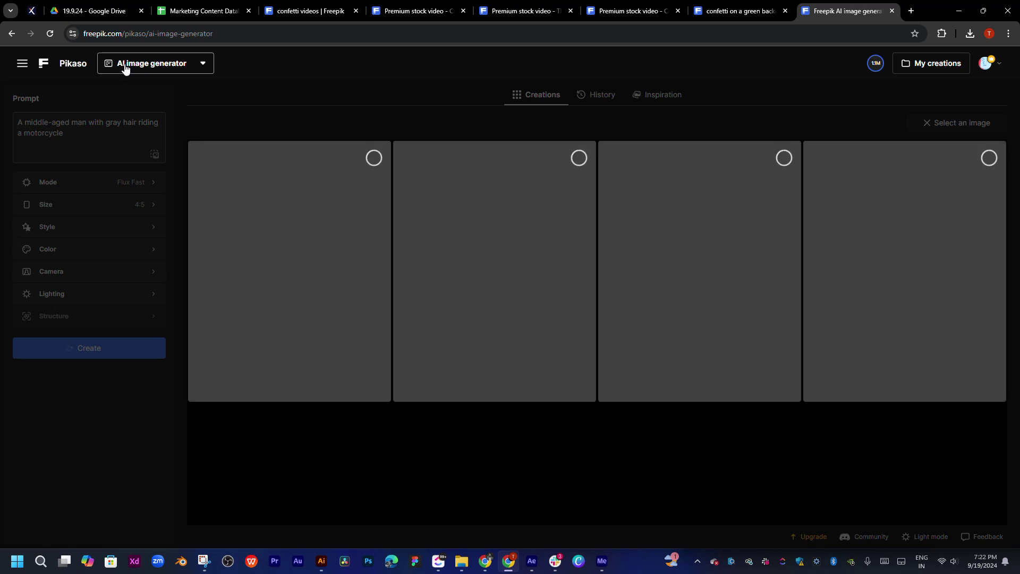
{"action": "left_click", "coordinate": [127, 67]}
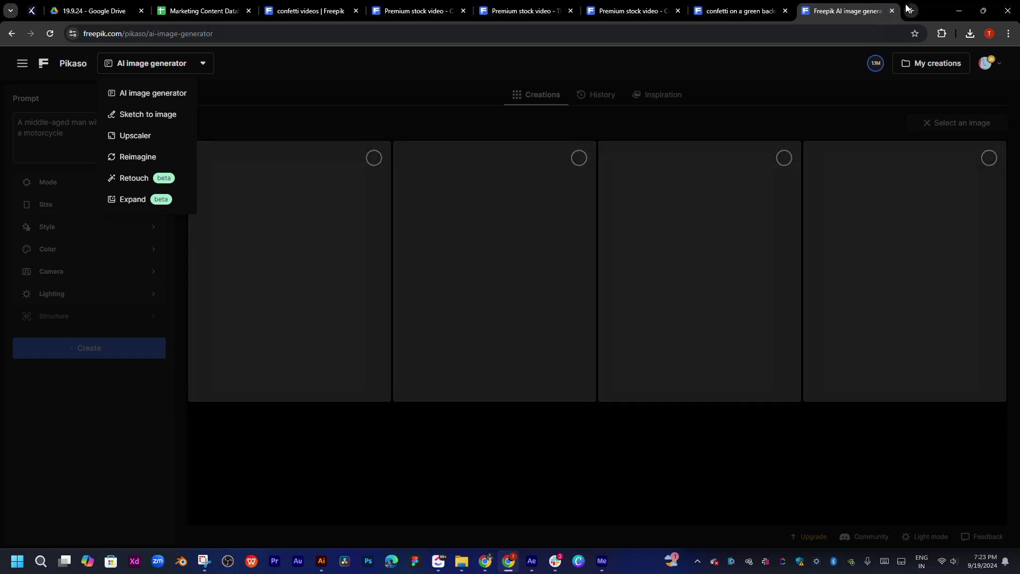
{"action": "left_click", "coordinate": [911, 10]}
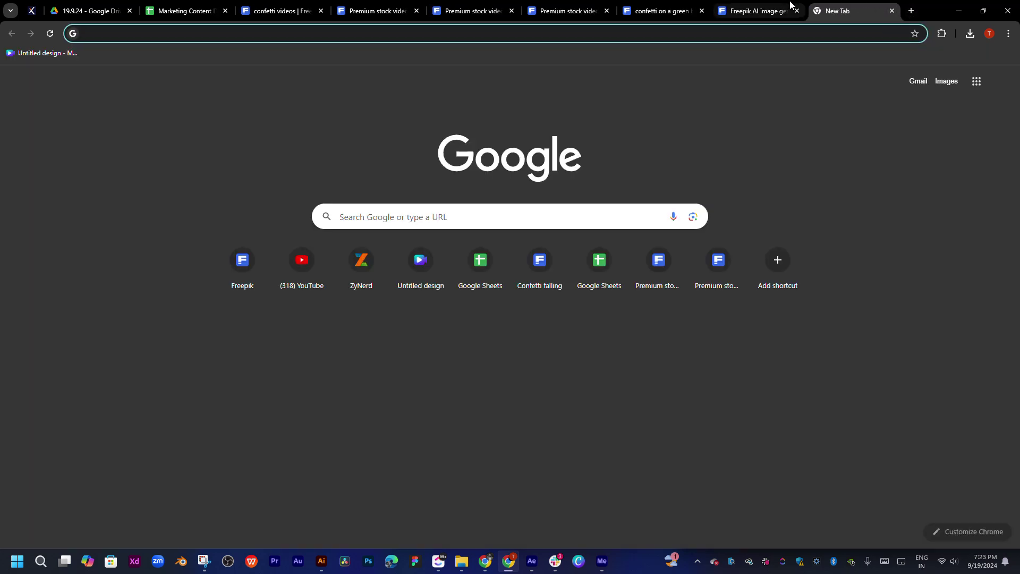
{"action": "left_click", "coordinate": [765, 10]}
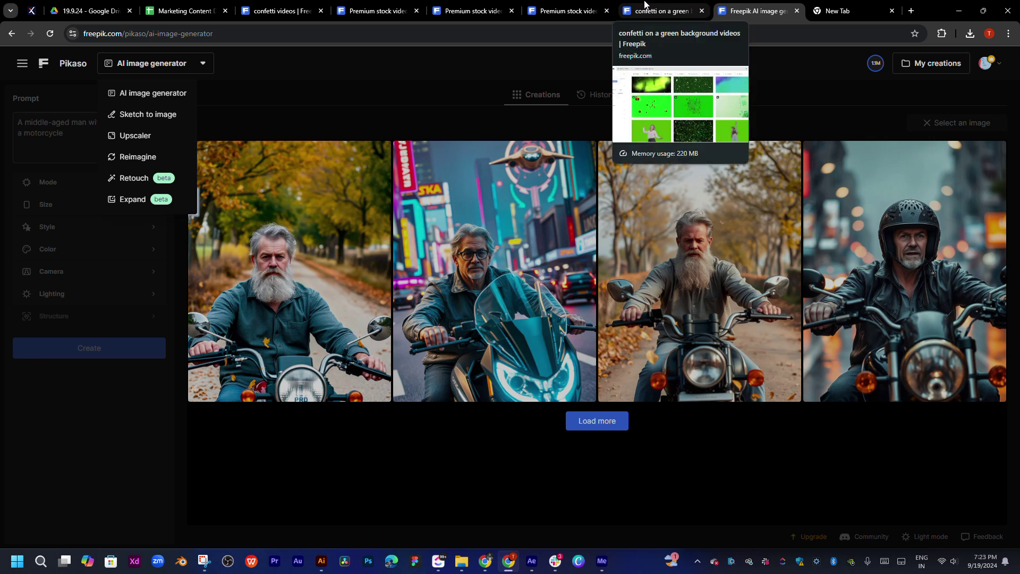
{"action": "mouse_move", "coordinate": [905, 271]}
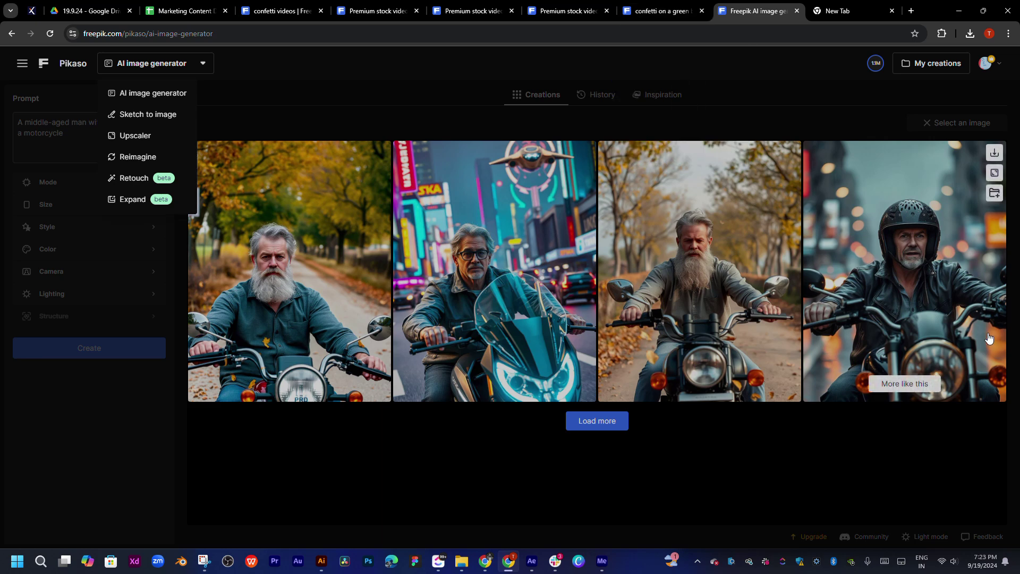
{"action": "left_click", "coordinate": [878, 364]}
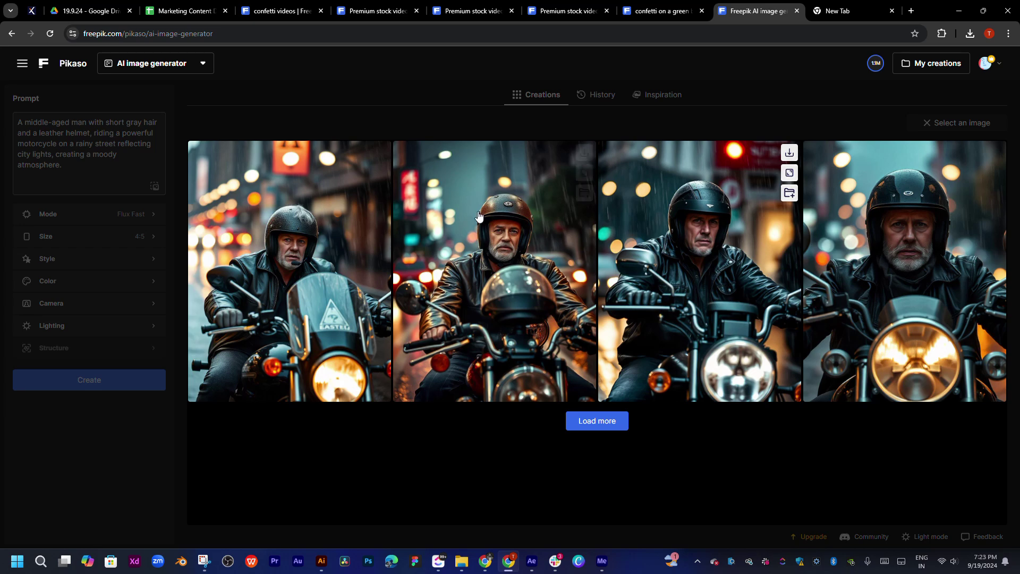
Open the Freepik home page in a new tab and go to its Photos library.
{"action": "left_click", "coordinate": [21, 63]}
{"action": "left_click", "coordinate": [36, 104]}
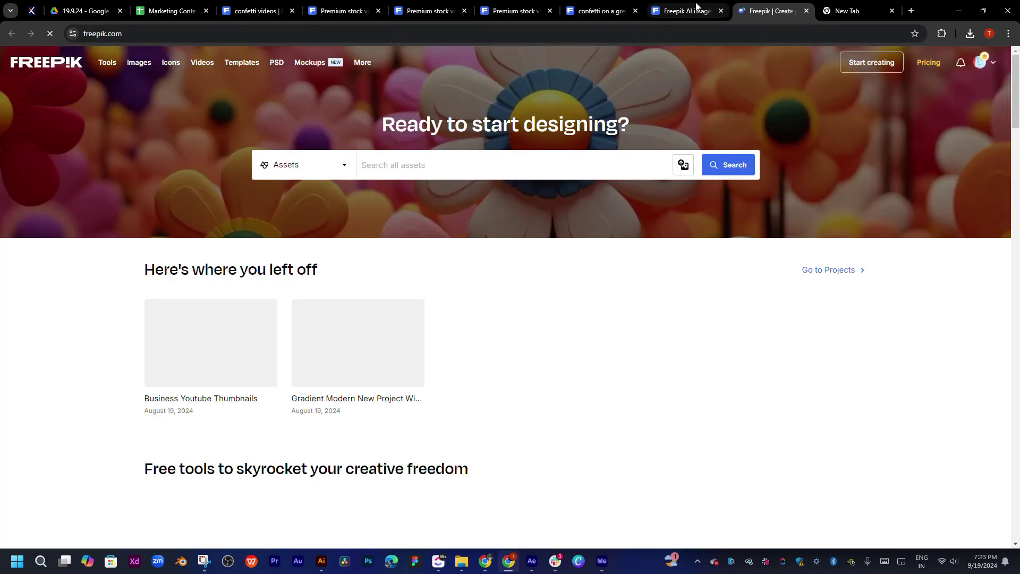
{"action": "left_click", "coordinate": [691, 11]}
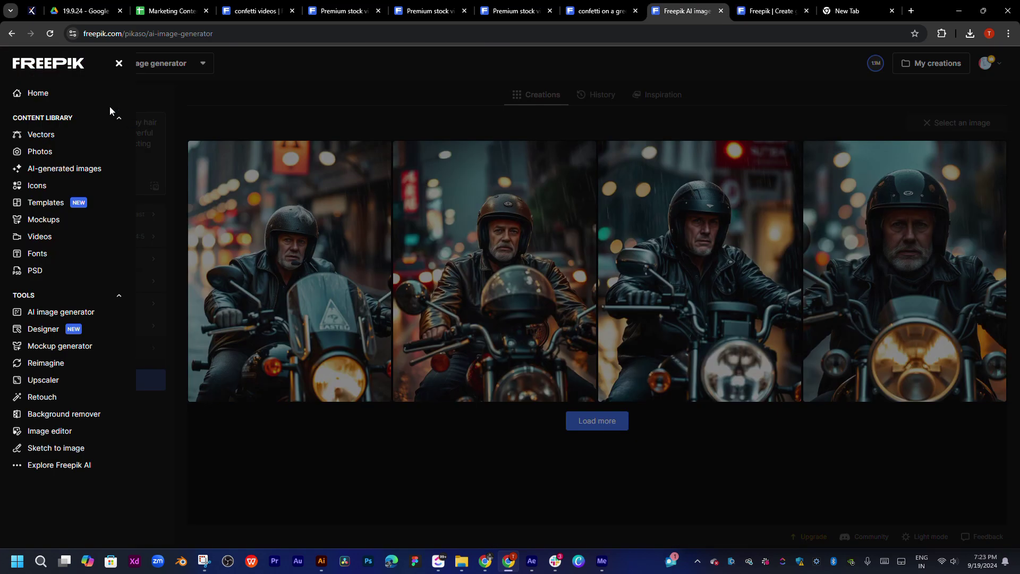
{"action": "left_click", "coordinate": [40, 151]}
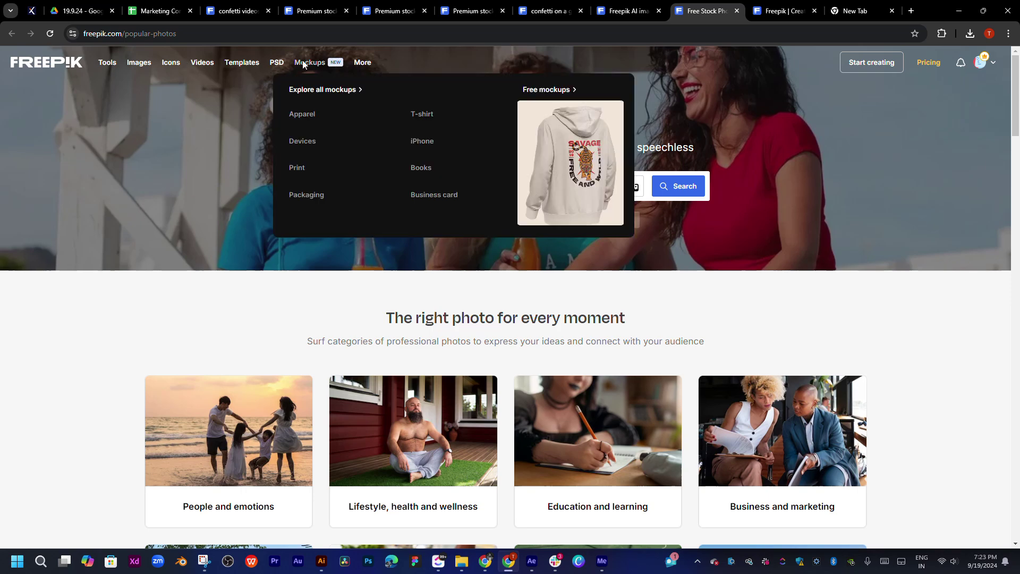
{"action": "mouse_move", "coordinate": [362, 62]}
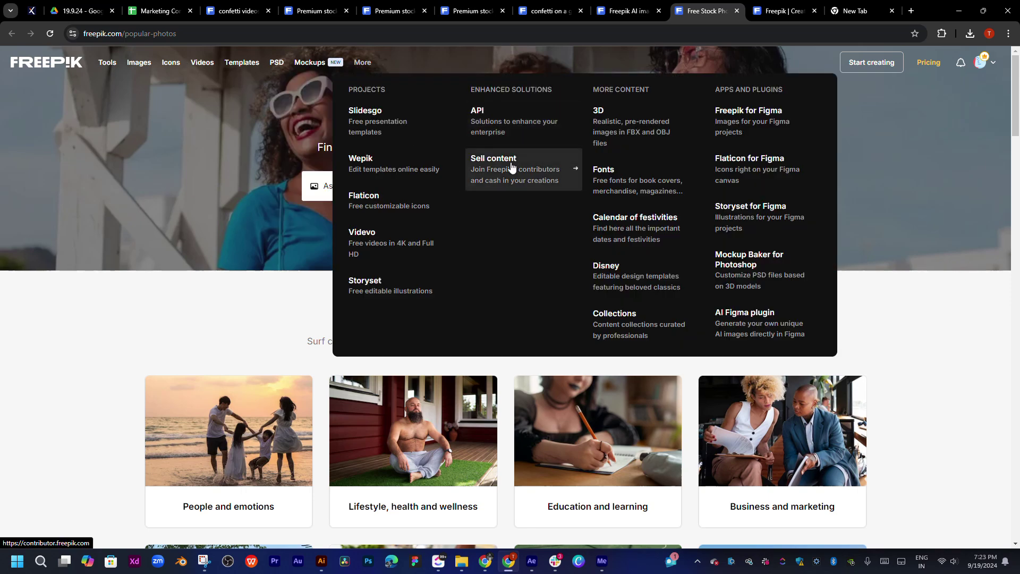
Browse the Freepik API page, then switch to the tab with the empty Pikaso Reimagine tool.
{"action": "left_click", "coordinate": [519, 129]}
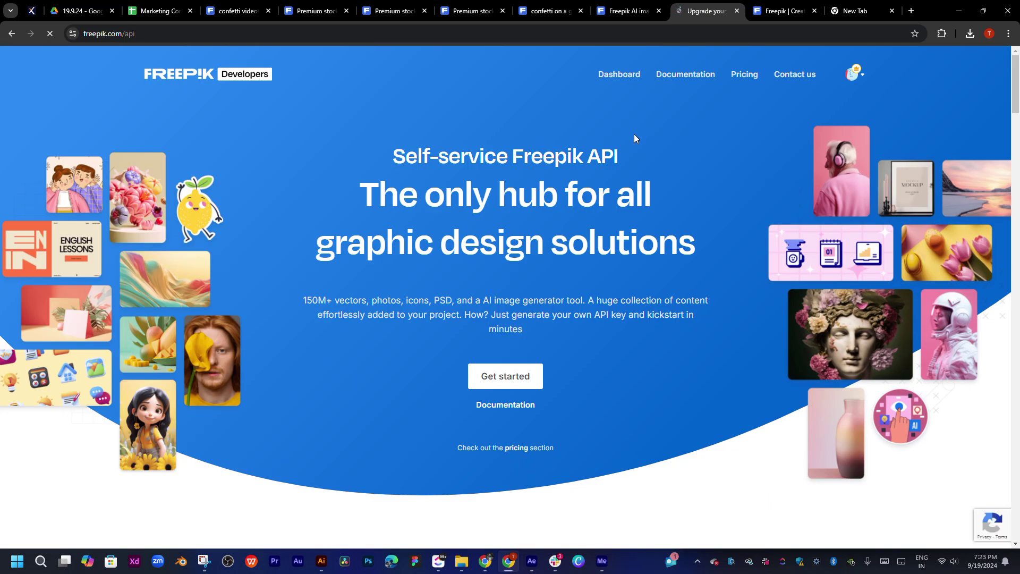
{"action": "scroll", "coordinate": [489, 393], "scroll_direction": "down", "scroll_amount": 3}
{"action": "scroll", "coordinate": [489, 392], "scroll_direction": "down", "scroll_amount": 5}
{"action": "scroll", "coordinate": [489, 393], "scroll_direction": "down", "scroll_amount": 7}
{"action": "scroll", "coordinate": [489, 391], "scroll_direction": "down", "scroll_amount": 5}
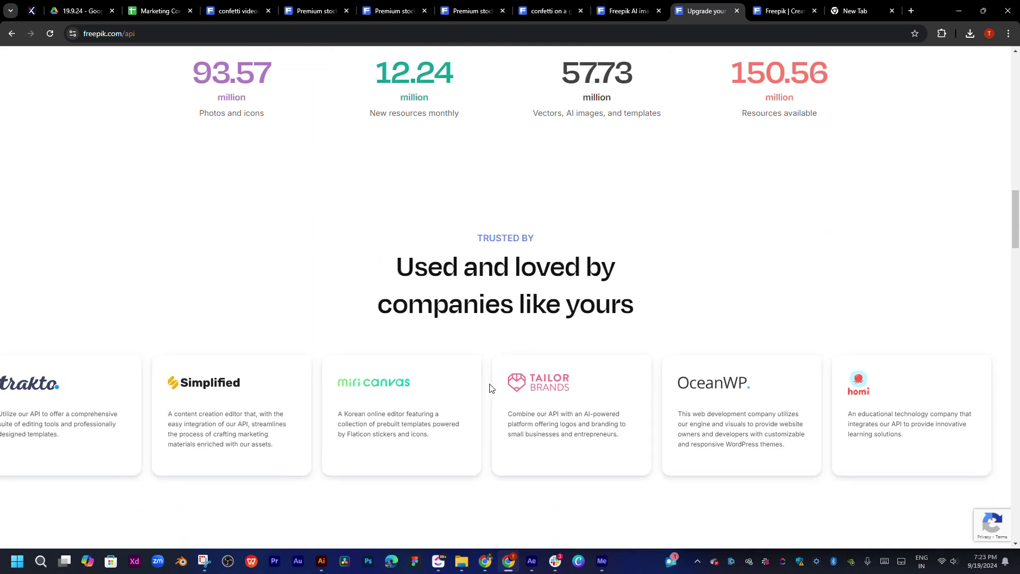
{"action": "scroll", "coordinate": [490, 388], "scroll_direction": "up", "scroll_amount": 5}
{"action": "scroll", "coordinate": [492, 388], "scroll_direction": "up", "scroll_amount": 7}
{"action": "scroll", "coordinate": [489, 382], "scroll_direction": "up", "scroll_amount": 10}
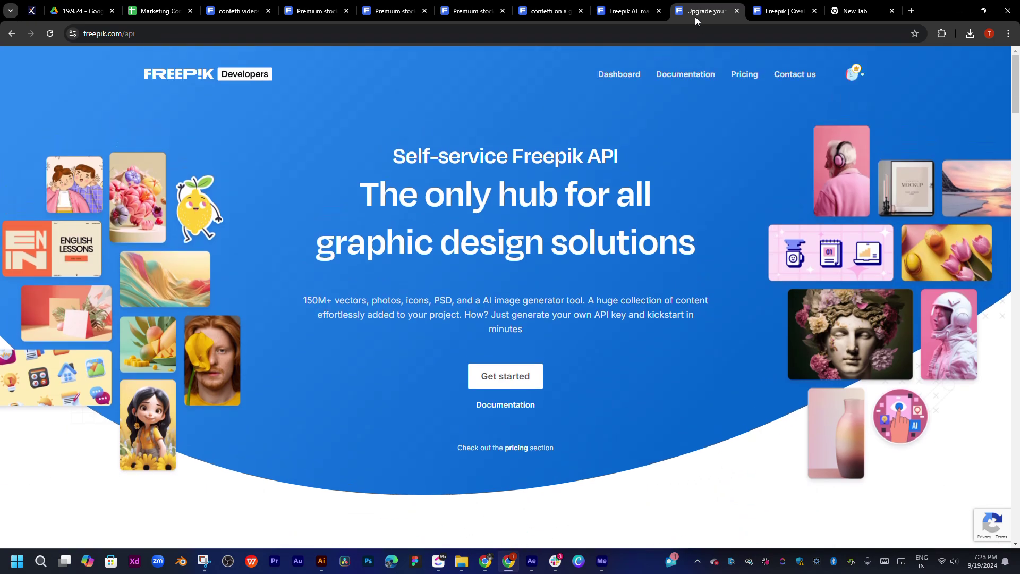
{"action": "left_click", "coordinate": [786, 6]}
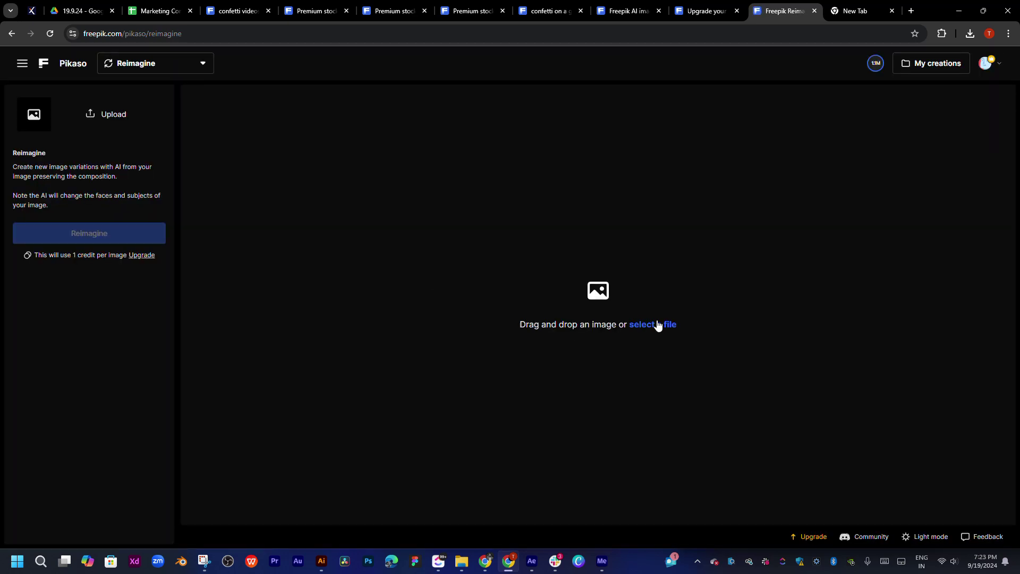
Upload the AML01533 drummer photo to Reimagine and scroll through the generated variations.
{"action": "left_click", "coordinate": [660, 330]}
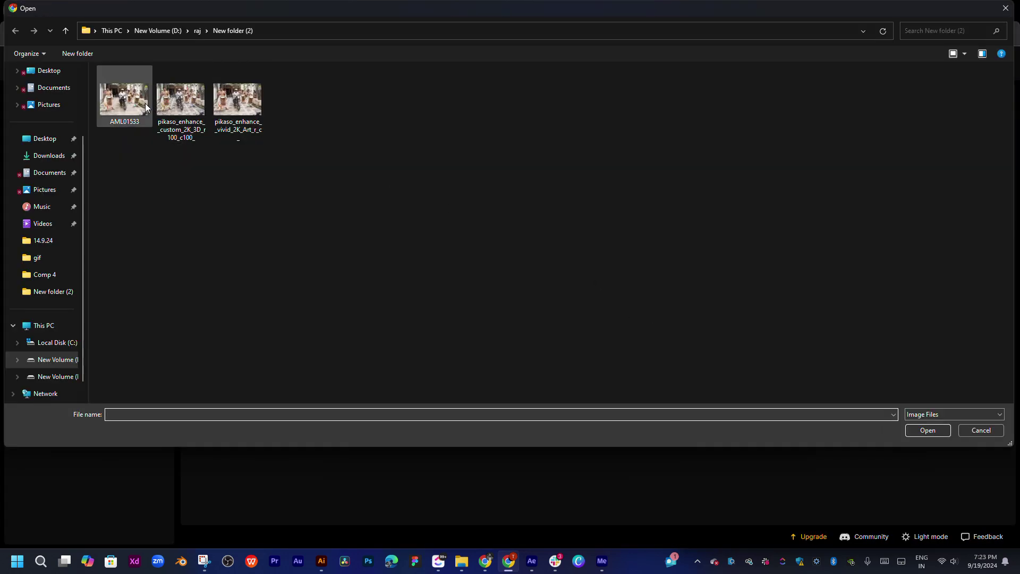
{"action": "left_click", "coordinate": [112, 98]}
{"action": "double_click", "coordinate": [111, 97]}
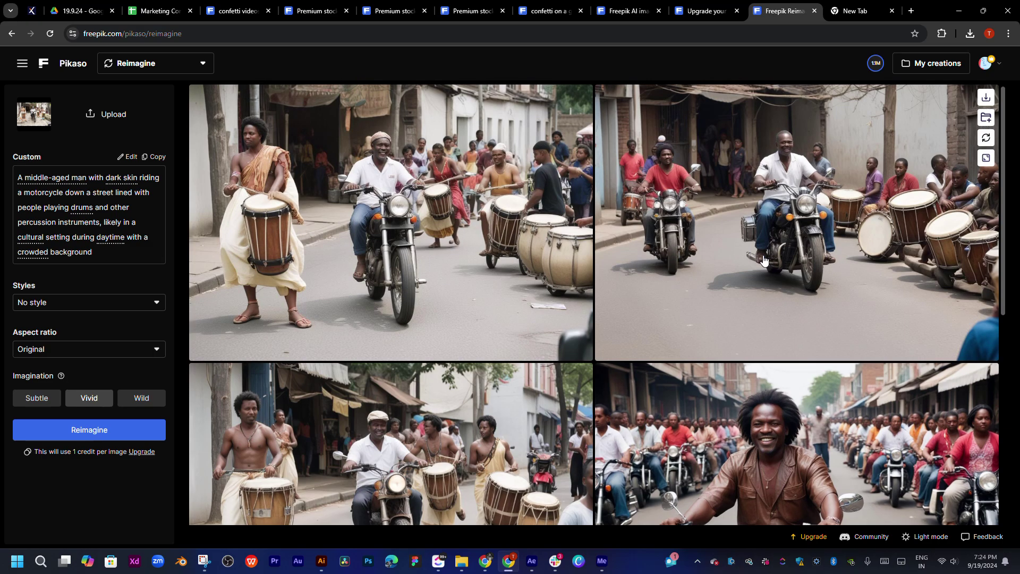
{"action": "scroll", "coordinate": [764, 259], "scroll_direction": "down", "scroll_amount": 1}
{"action": "scroll", "coordinate": [764, 260], "scroll_direction": "down", "scroll_amount": 6}
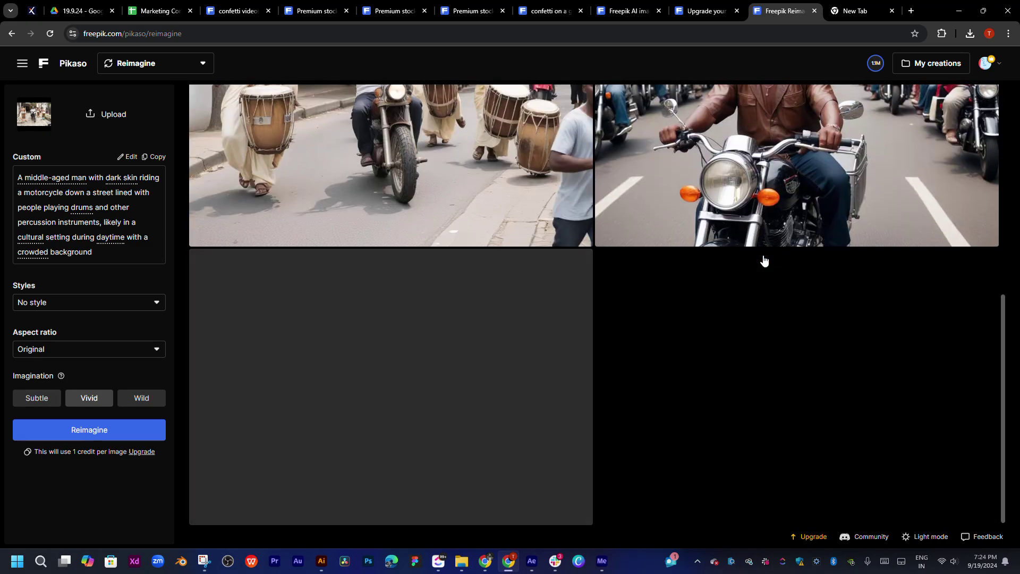
{"action": "scroll", "coordinate": [764, 260], "scroll_direction": "up", "scroll_amount": 2}
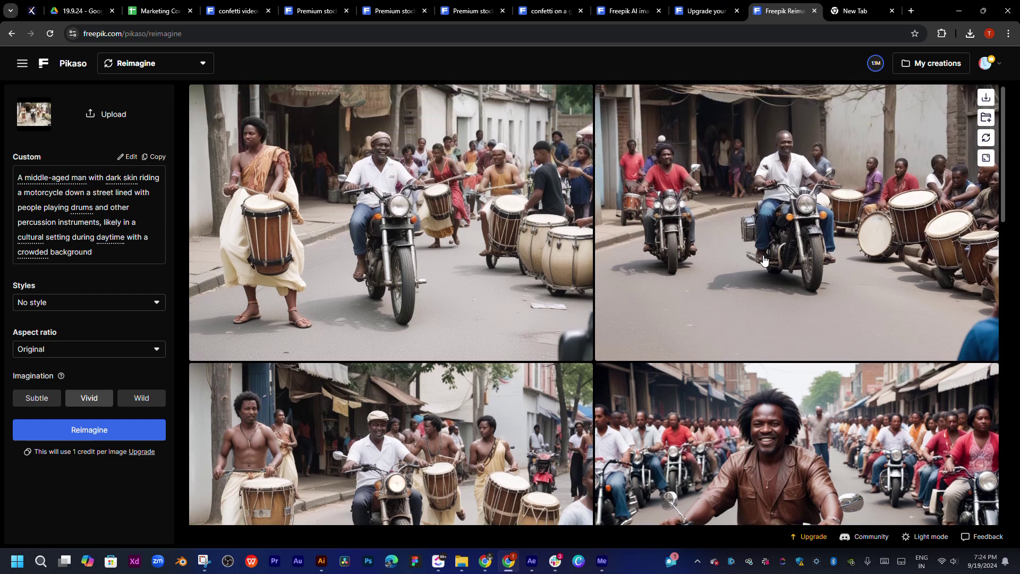
{"action": "scroll", "coordinate": [764, 260], "scroll_direction": "down", "scroll_amount": 4}
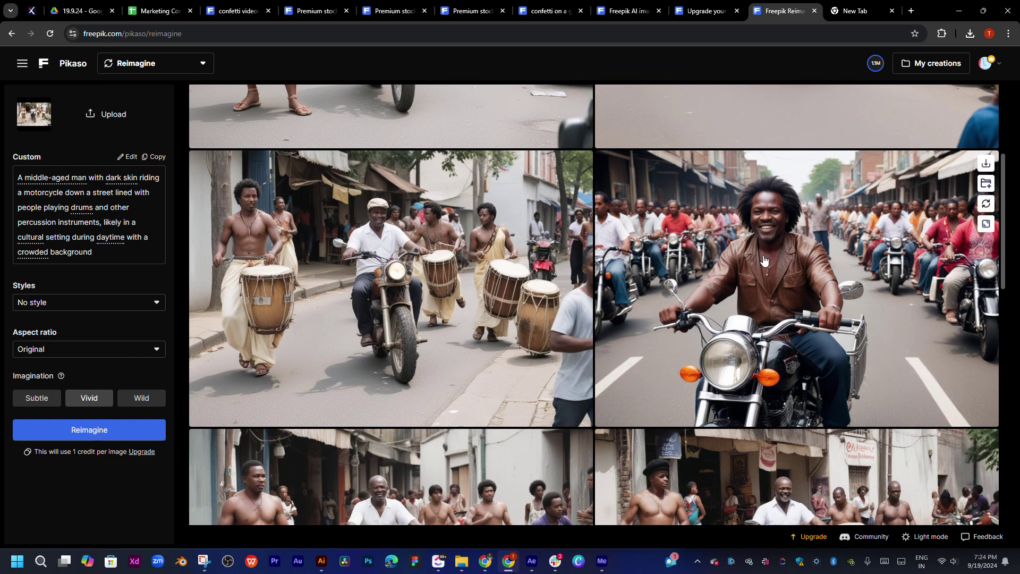
{"action": "scroll", "coordinate": [428, 296], "scroll_direction": "down", "scroll_amount": 5}
{"action": "scroll", "coordinate": [429, 296], "scroll_direction": "down", "scroll_amount": 3}
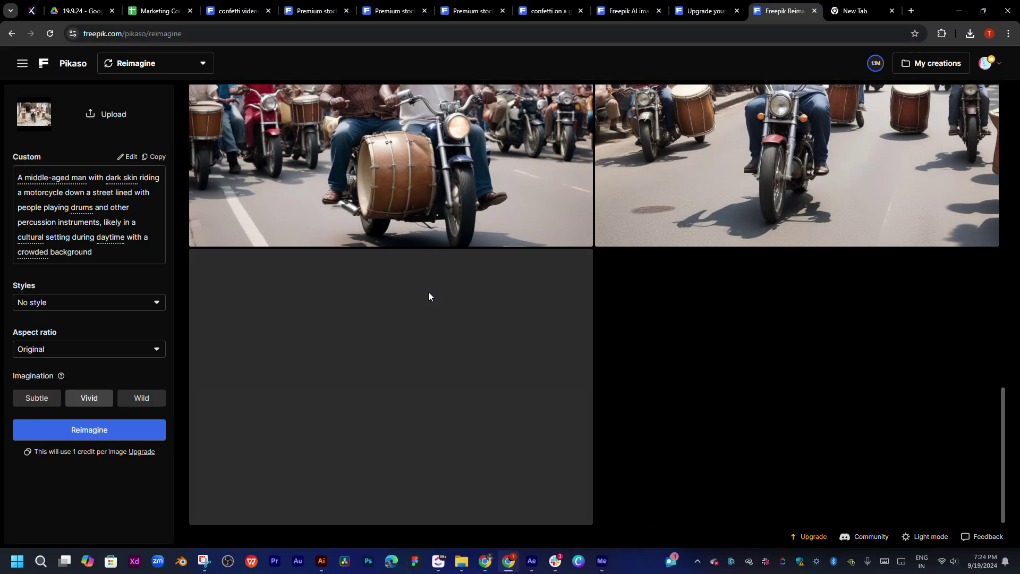
{"action": "scroll", "coordinate": [429, 296], "scroll_direction": "up", "scroll_amount": 5}
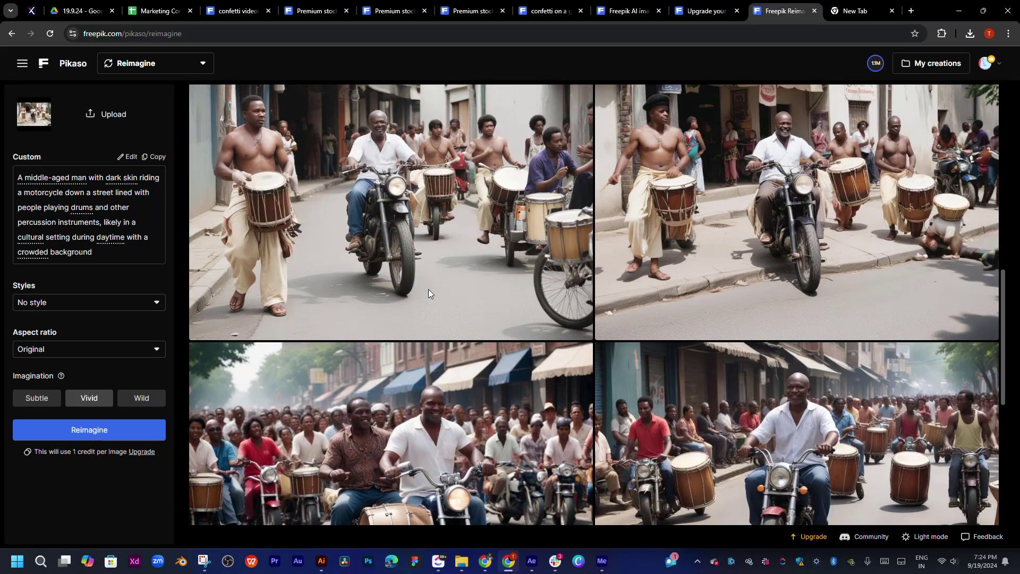
Delete the words before and after 'motorcycle' so the Reimagine prompt reads just 'motorcycl'.
{"action": "left_click", "coordinate": [105, 209]}
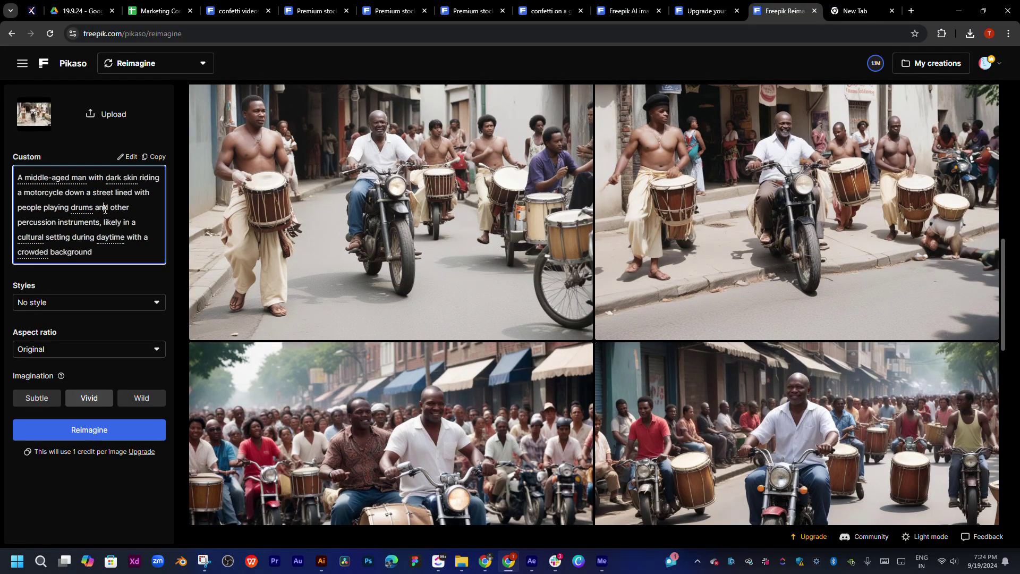
{"action": "left_click", "coordinate": [85, 182]}
{"action": "key", "text": "BackSpace"}
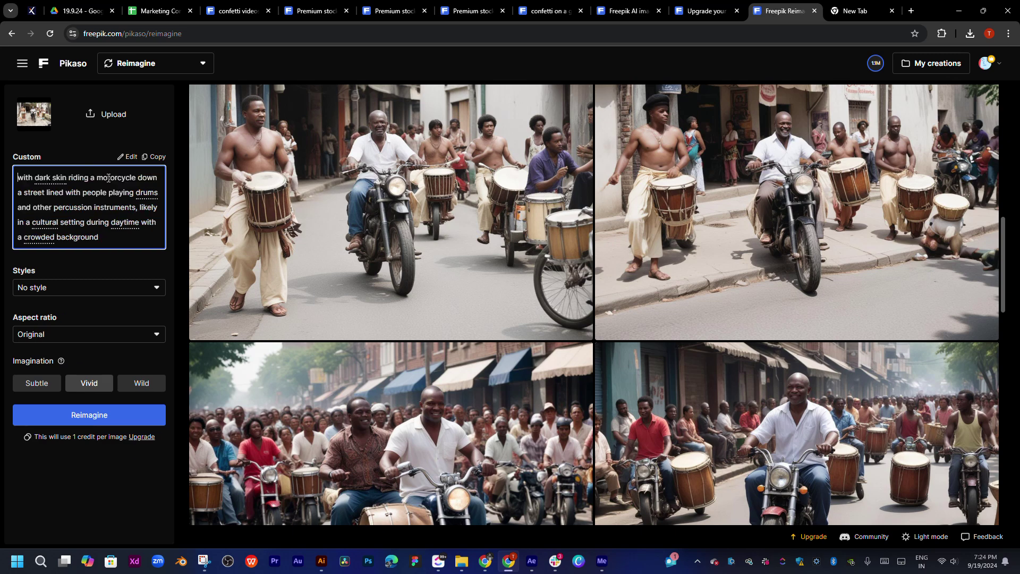
{"action": "left_click_drag", "start_coordinate": [97, 177], "coordinate": [20, 177]}
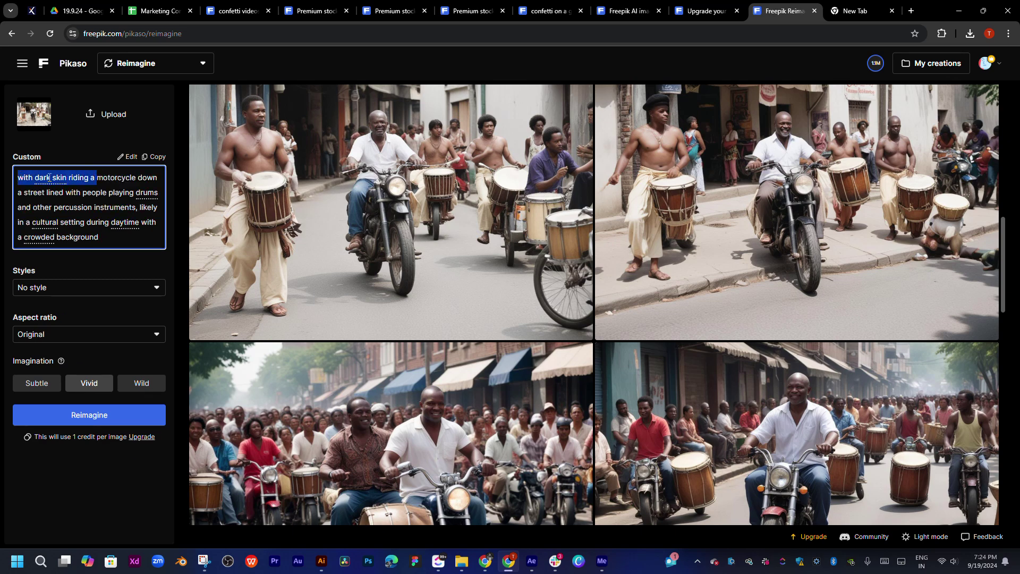
{"action": "left_click", "coordinate": [75, 177]}
{"action": "left_click_drag", "start_coordinate": [97, 177], "coordinate": [18, 178]}
{"action": "key", "text": "BackSpace"}
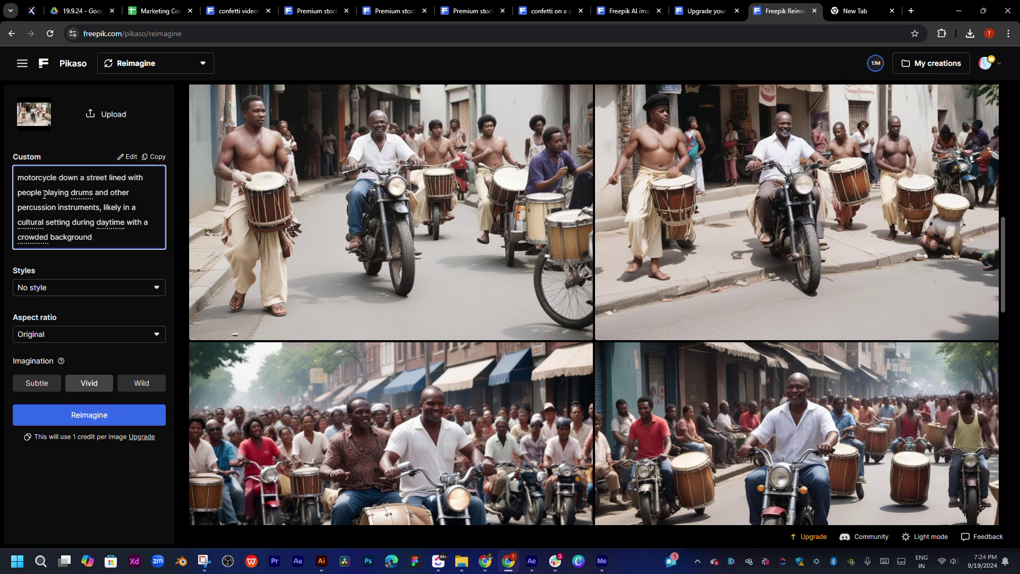
{"action": "left_click_drag", "start_coordinate": [20, 192], "coordinate": [143, 242]}
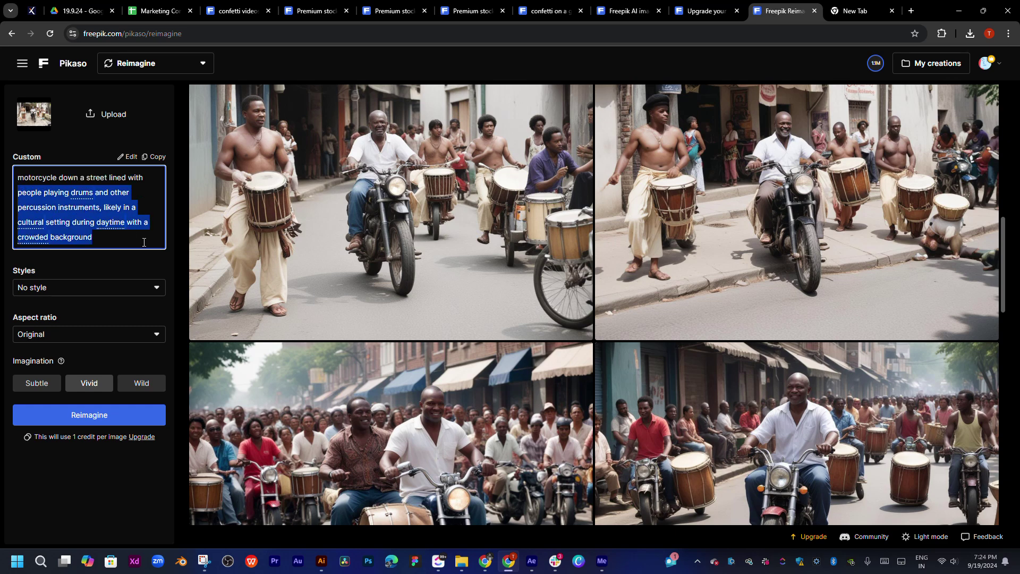
{"action": "key", "text": "BackSpace"}
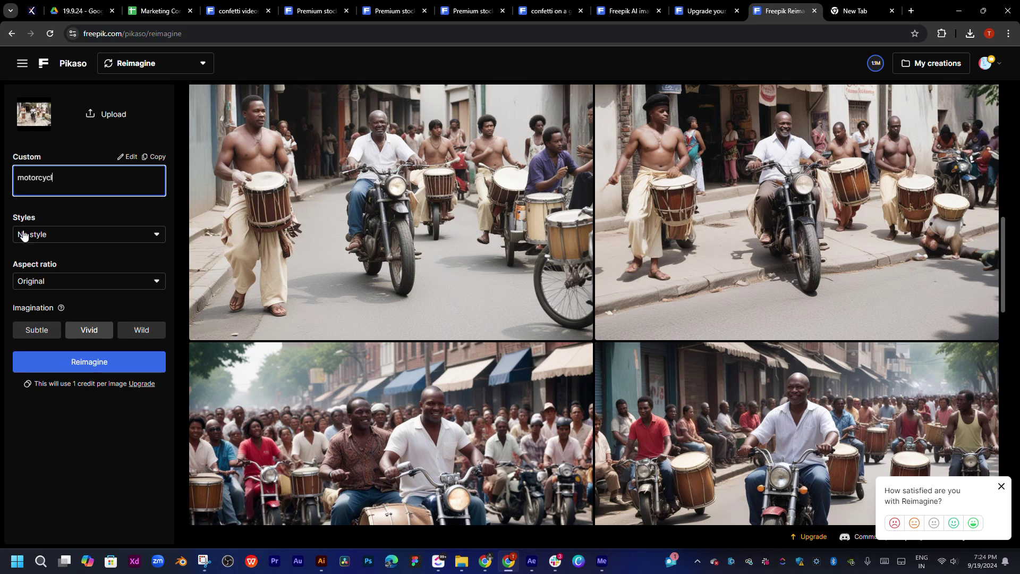
{"action": "left_click", "coordinate": [171, 166]}
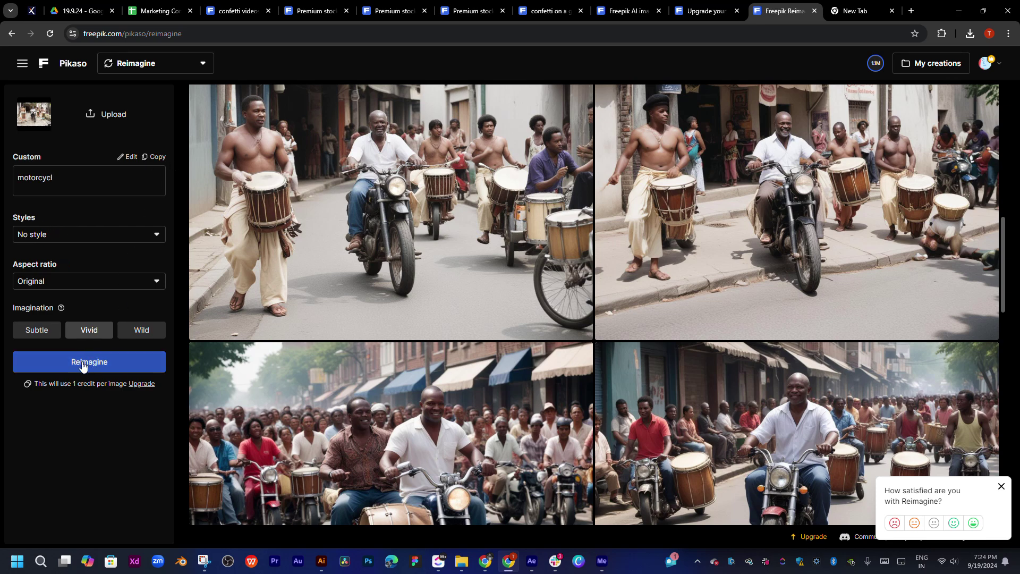
Regenerate with Wild imagination and scroll through the new grid of riders and parked bikes.
{"action": "left_click", "coordinate": [130, 334]}
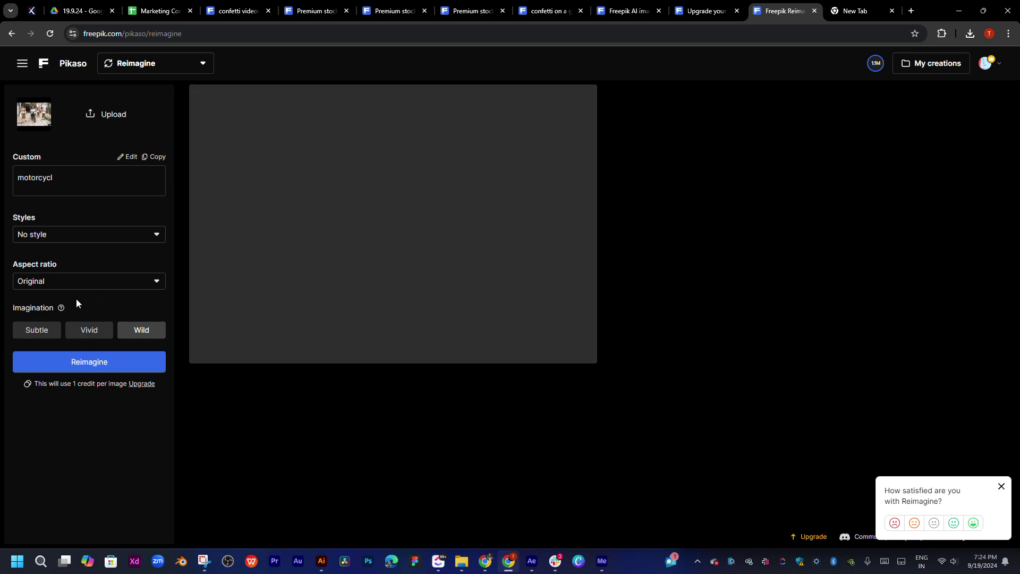
{"action": "left_click", "coordinate": [78, 288]}
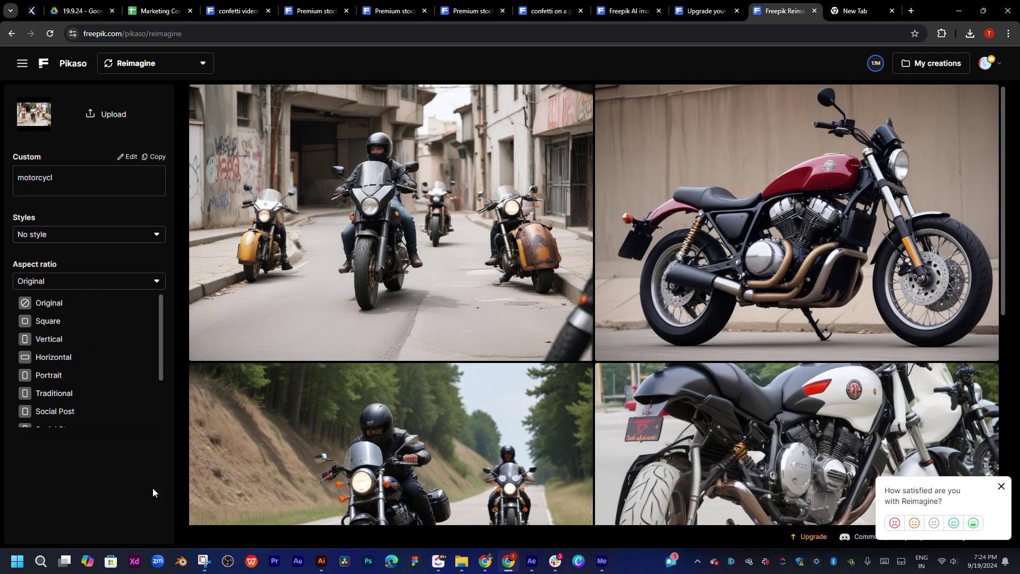
{"action": "left_click", "coordinate": [153, 492]}
{"action": "scroll", "coordinate": [562, 431], "scroll_direction": "down", "scroll_amount": 8}
{"action": "scroll", "coordinate": [562, 430], "scroll_direction": "up", "scroll_amount": 5}
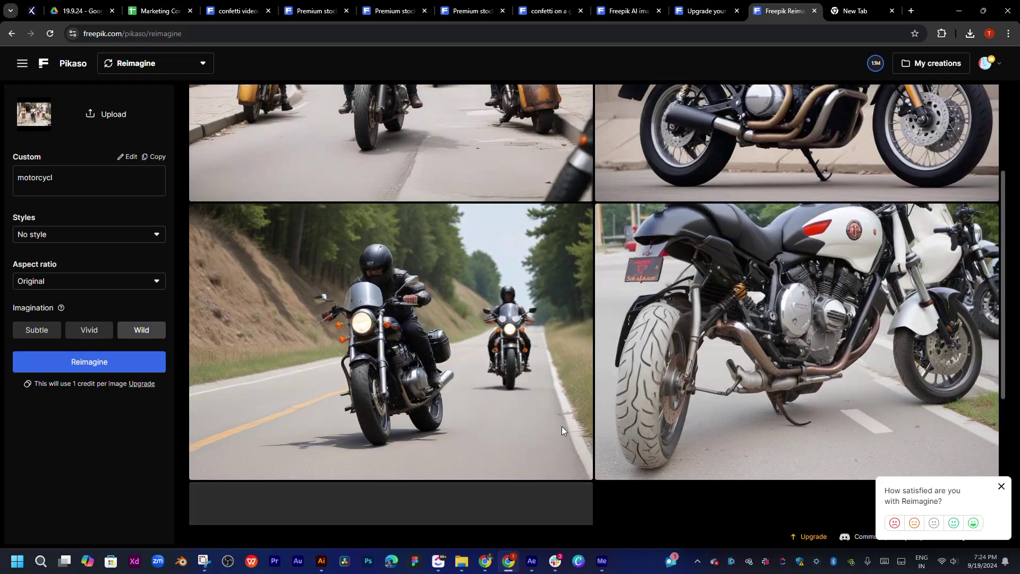
{"action": "scroll", "coordinate": [562, 430], "scroll_direction": "up", "scroll_amount": 3}
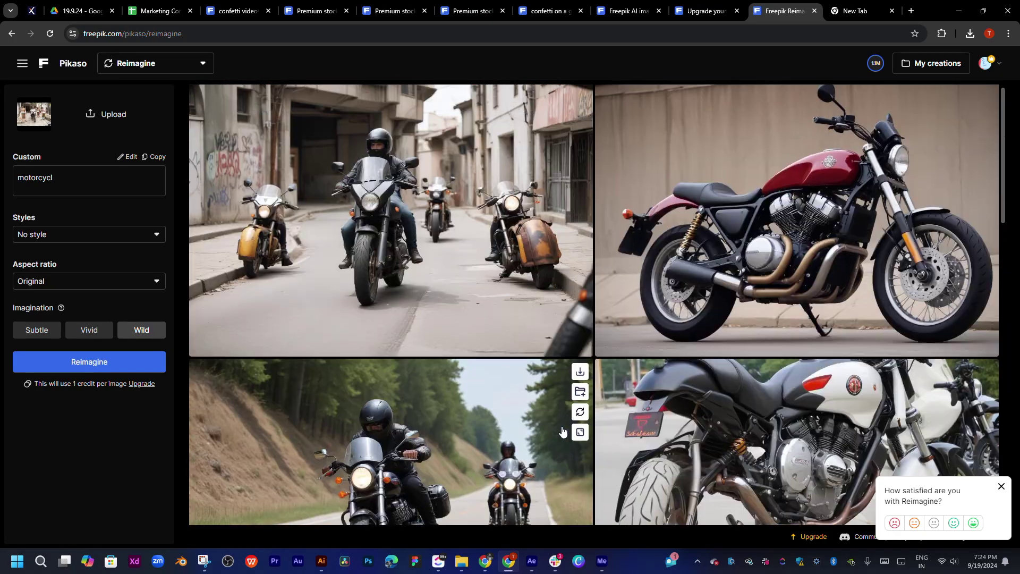
{"action": "scroll", "coordinate": [562, 431], "scroll_direction": "down", "scroll_amount": 10}
{"action": "scroll", "coordinate": [562, 430], "scroll_direction": "down", "scroll_amount": 3}
{"action": "scroll", "coordinate": [562, 431], "scroll_direction": "up", "scroll_amount": 4}
{"action": "scroll", "coordinate": [563, 430], "scroll_direction": "down", "scroll_amount": 1}
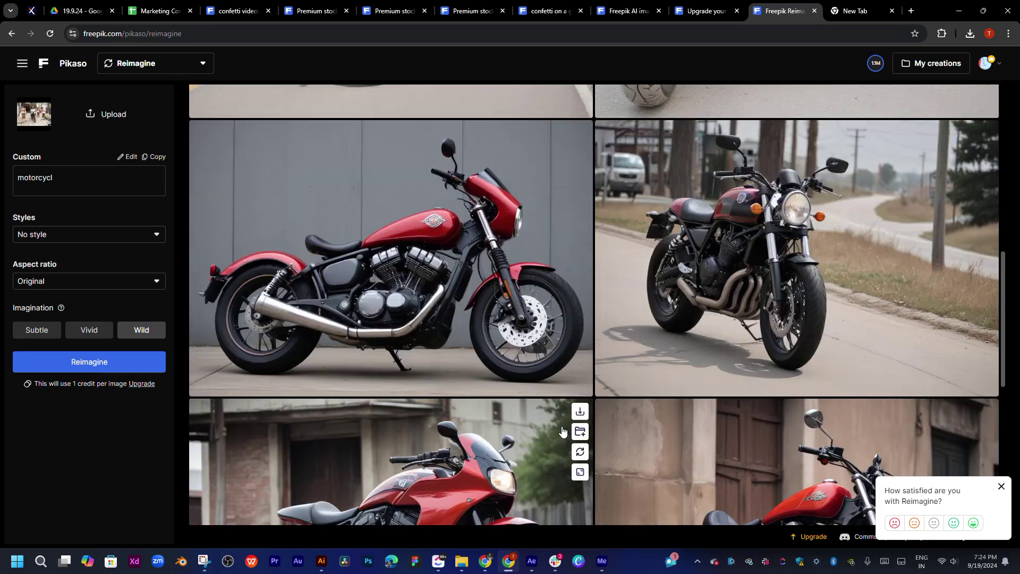
{"action": "scroll", "coordinate": [563, 431], "scroll_direction": "down", "scroll_amount": 5}
{"action": "scroll", "coordinate": [562, 420], "scroll_direction": "up", "scroll_amount": 8}
{"action": "scroll", "coordinate": [563, 420], "scroll_direction": "up", "scroll_amount": 7}
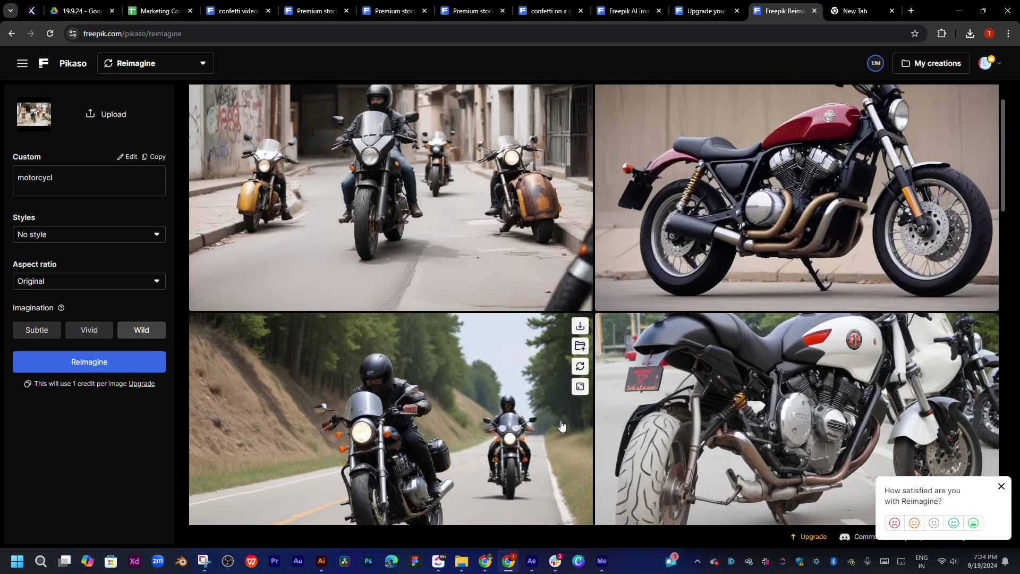
{"action": "scroll", "coordinate": [563, 425], "scroll_direction": "up", "scroll_amount": 1}
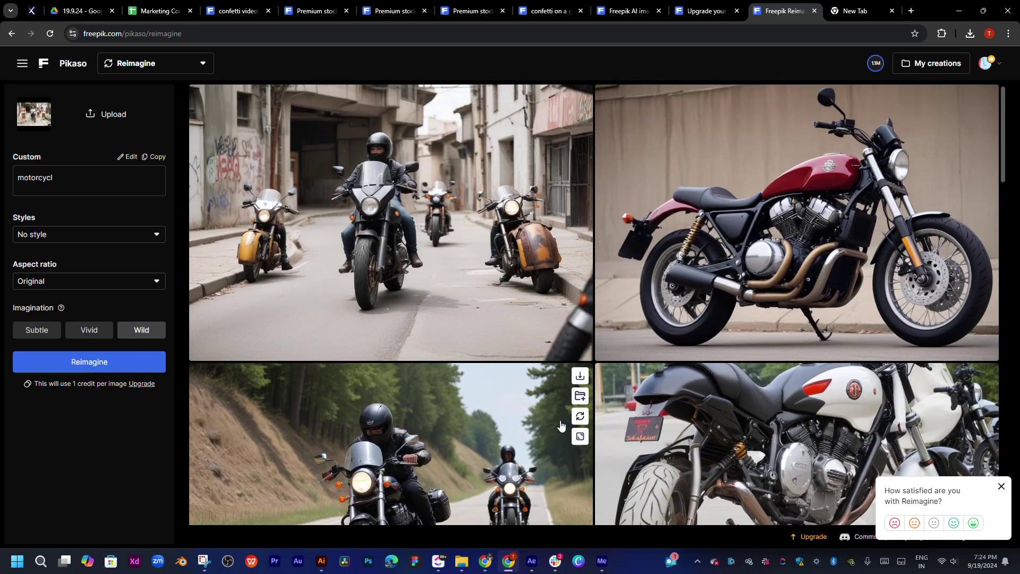
Apply the Photo style, then switch the style to Cartoon to regenerate.
{"action": "left_click", "coordinate": [57, 235]}
{"action": "left_click", "coordinate": [64, 294]}
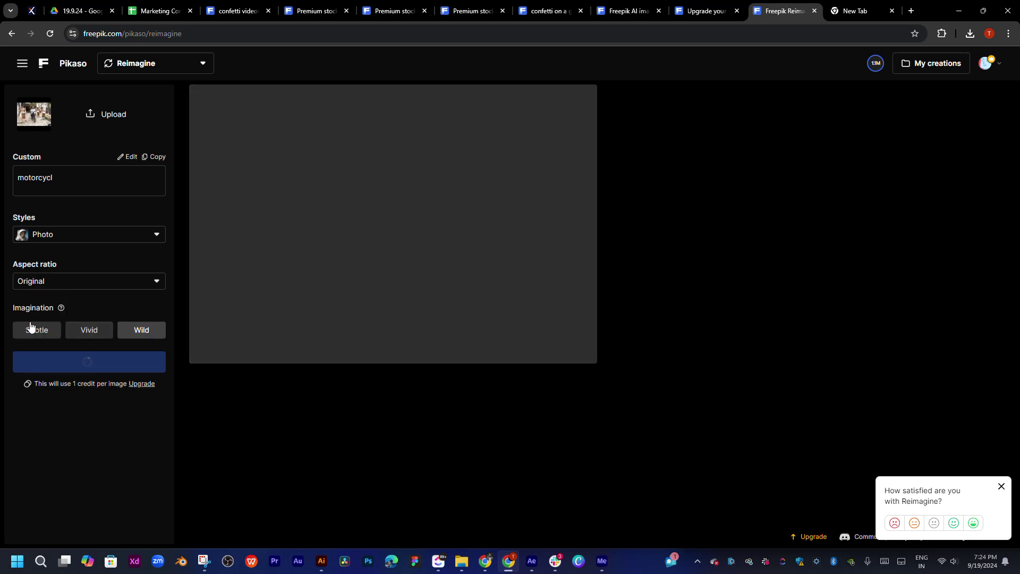
{"action": "left_click", "coordinate": [105, 236]}
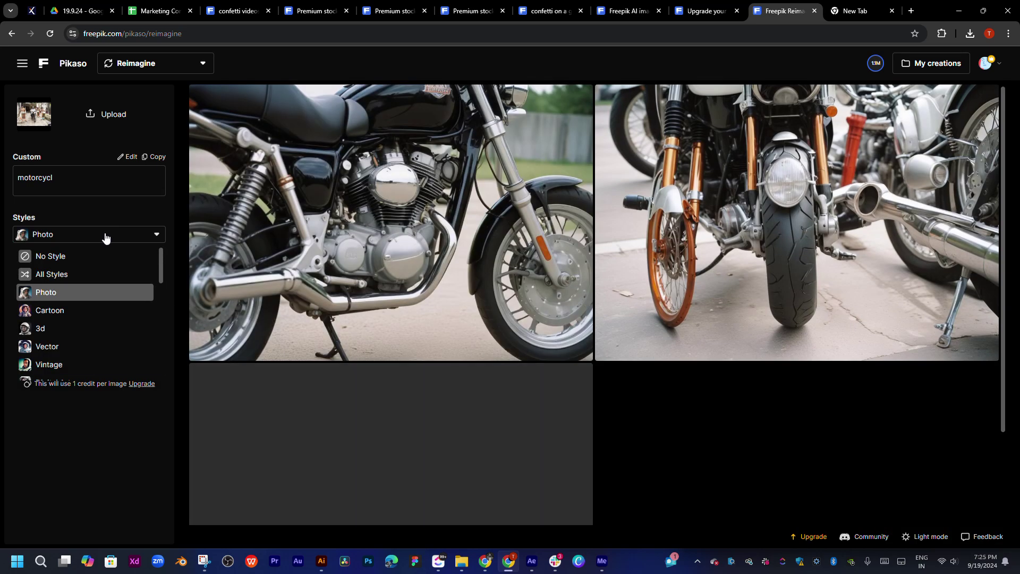
{"action": "left_click", "coordinate": [53, 311]}
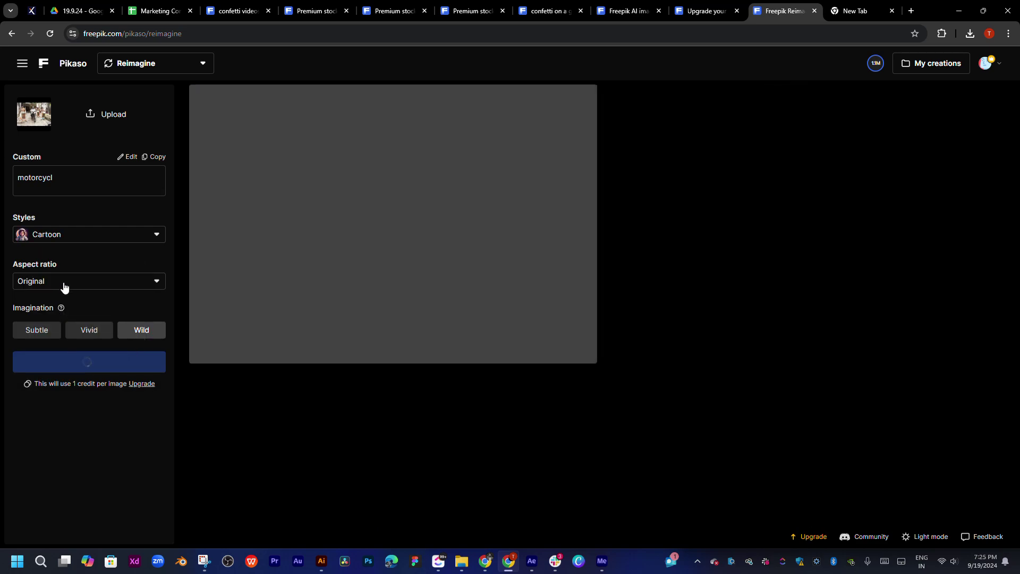
Scroll through the cartoon-style motorcycle results, some with animated riders.
{"action": "left_click", "coordinate": [63, 285]}
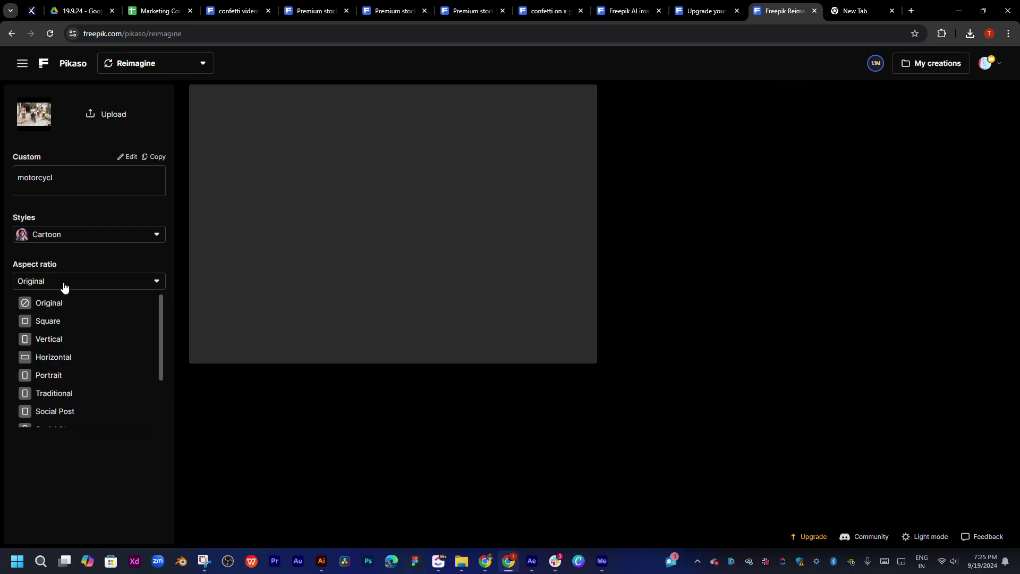
{"action": "scroll", "coordinate": [64, 359], "scroll_direction": "down", "scroll_amount": 1}
{"action": "scroll", "coordinate": [65, 362], "scroll_direction": "up", "scroll_amount": 3}
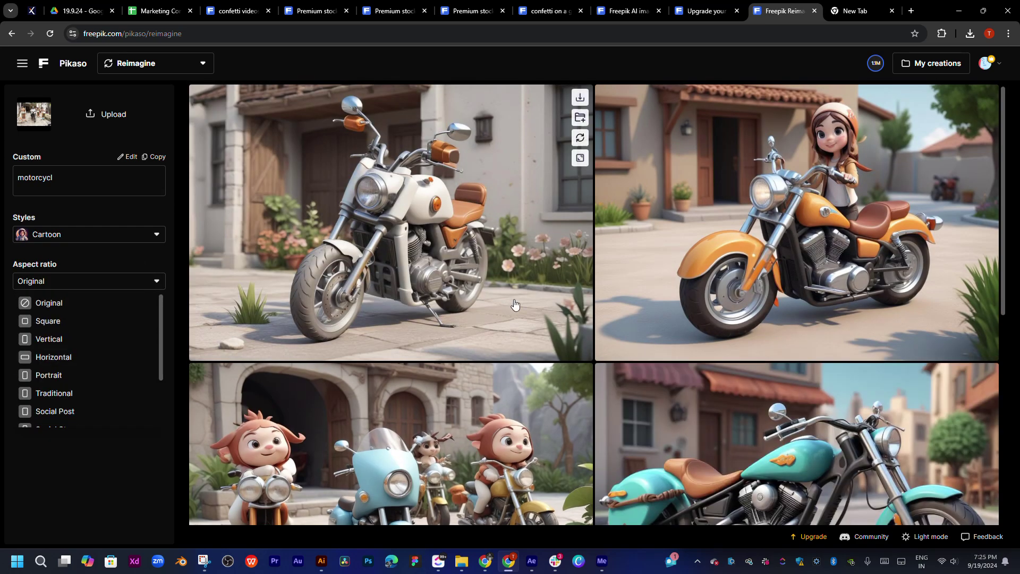
{"action": "scroll", "coordinate": [514, 303], "scroll_direction": "down", "scroll_amount": 7}
{"action": "scroll", "coordinate": [520, 303], "scroll_direction": "up", "scroll_amount": 4}
{"action": "scroll", "coordinate": [521, 304], "scroll_direction": "up", "scroll_amount": 3}
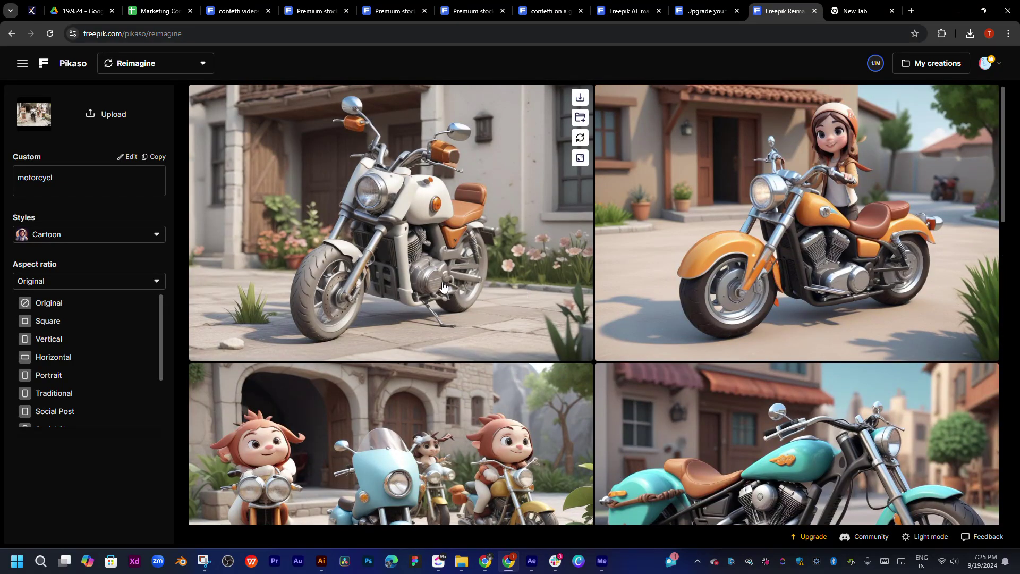
{"action": "scroll", "coordinate": [443, 286], "scroll_direction": "down", "scroll_amount": 5}
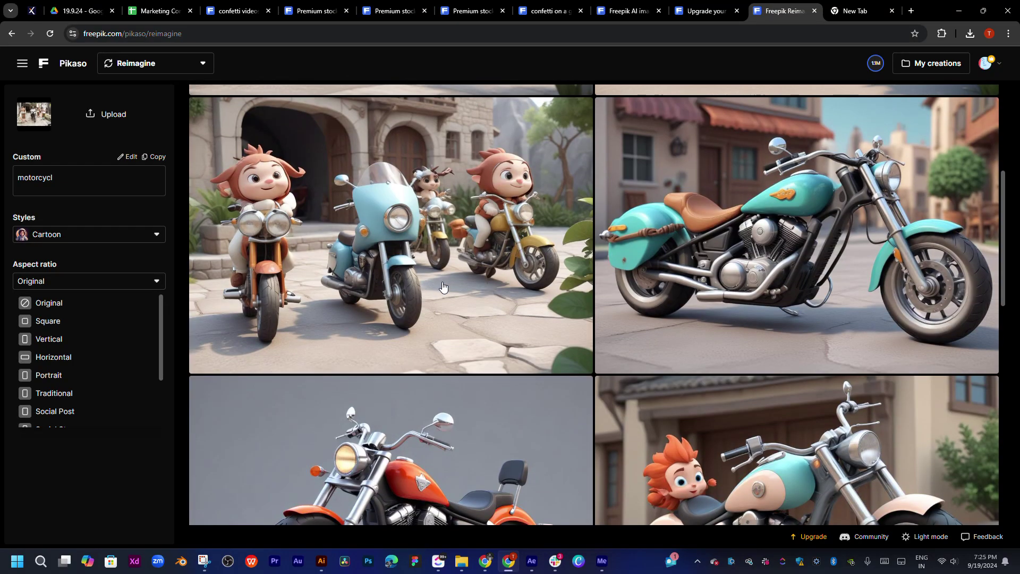
{"action": "scroll", "coordinate": [444, 286], "scroll_direction": "down", "scroll_amount": 3}
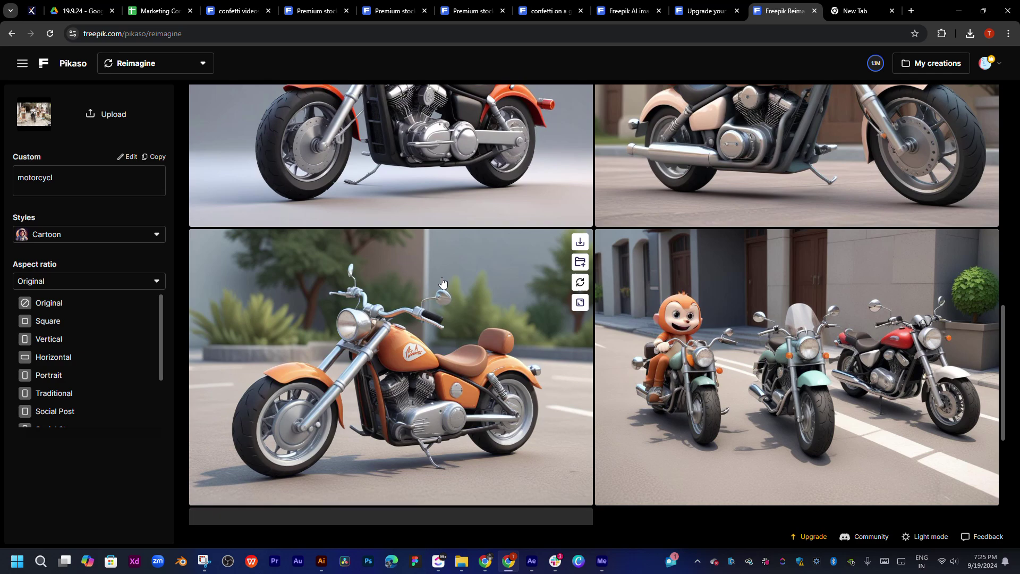
{"action": "scroll", "coordinate": [443, 284], "scroll_direction": "down", "scroll_amount": 1}
{"action": "scroll", "coordinate": [443, 284], "scroll_direction": "down", "scroll_amount": 4}
{"action": "scroll", "coordinate": [444, 285], "scroll_direction": "up", "scroll_amount": 5}
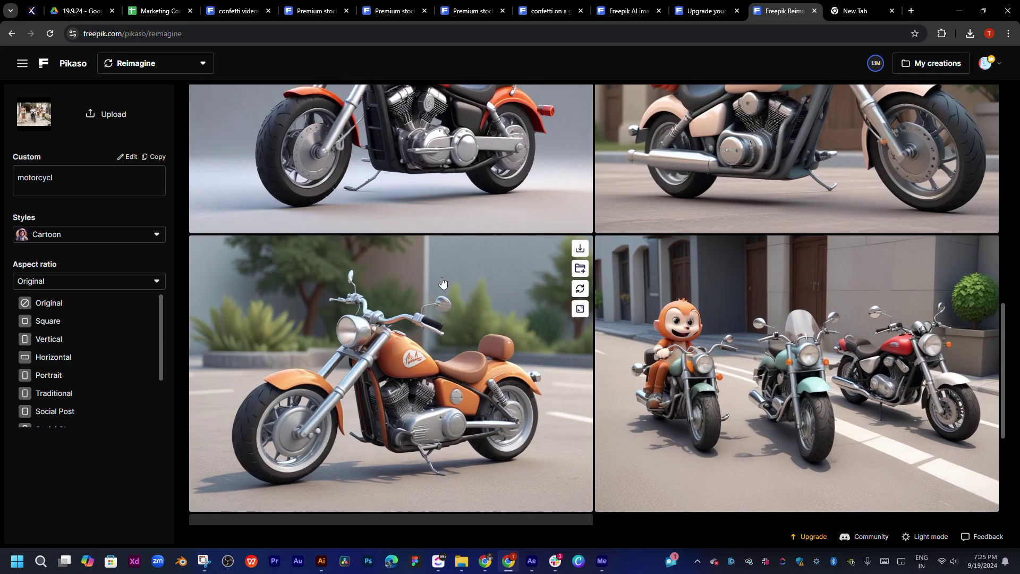
{"action": "scroll", "coordinate": [444, 284], "scroll_direction": "down", "scroll_amount": 4}
{"action": "scroll", "coordinate": [376, 278], "scroll_direction": "up", "scroll_amount": 4}
Set the style to 3d and re-upload the original drummer photo to Reimagine.
{"action": "left_click", "coordinate": [80, 235]}
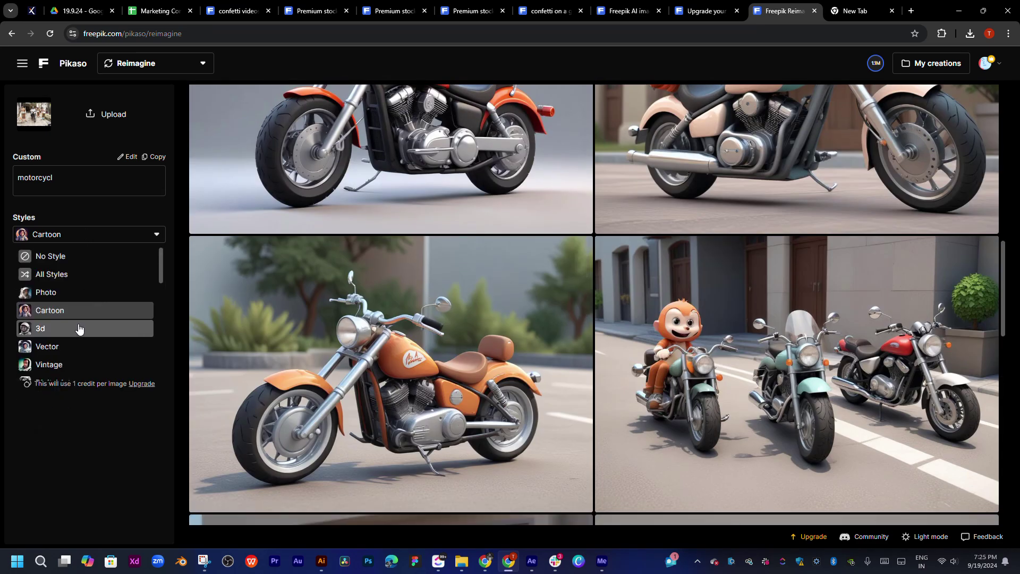
{"action": "left_click", "coordinate": [78, 330]}
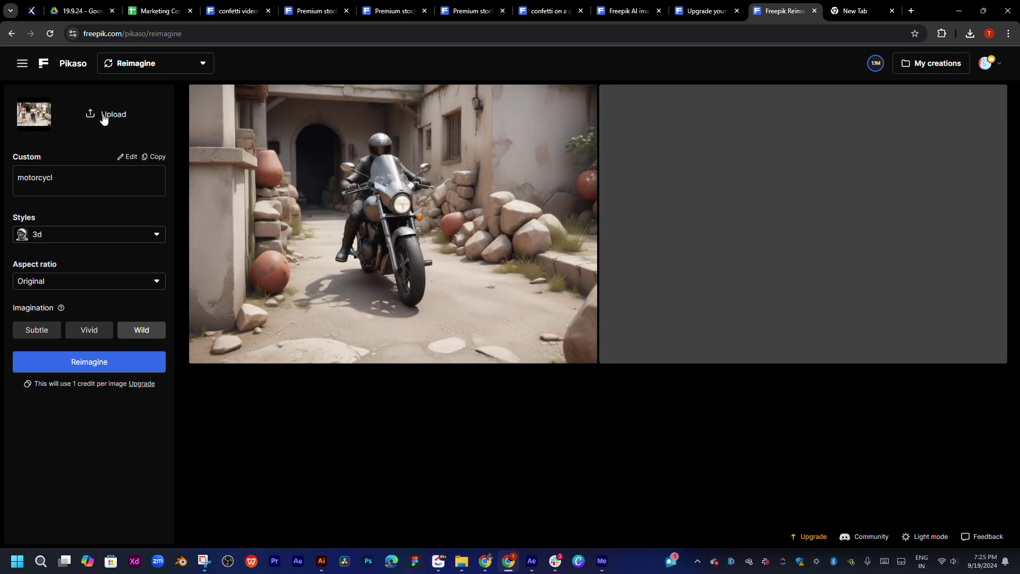
{"action": "left_click", "coordinate": [104, 118]}
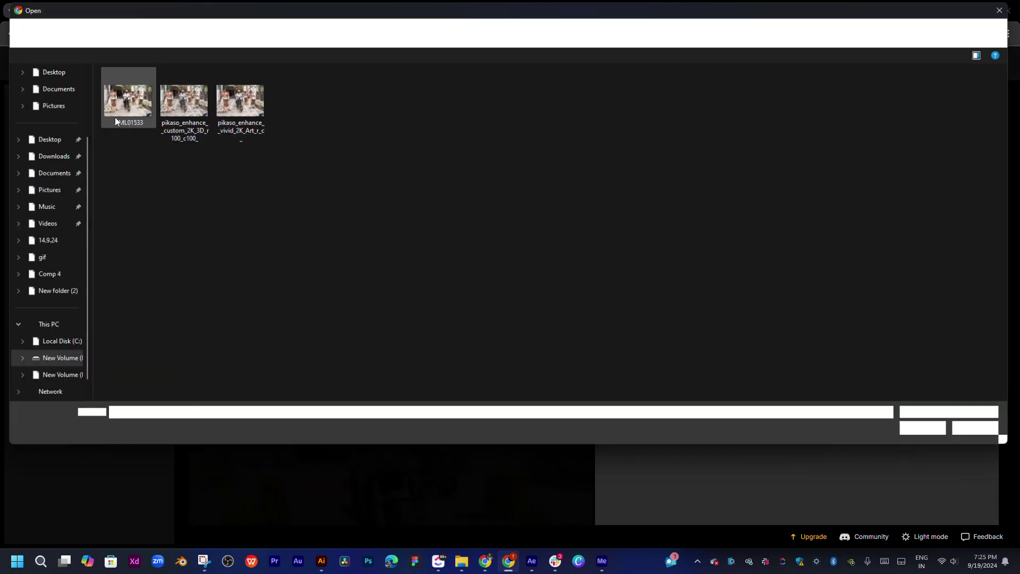
{"action": "double_click", "coordinate": [126, 115]}
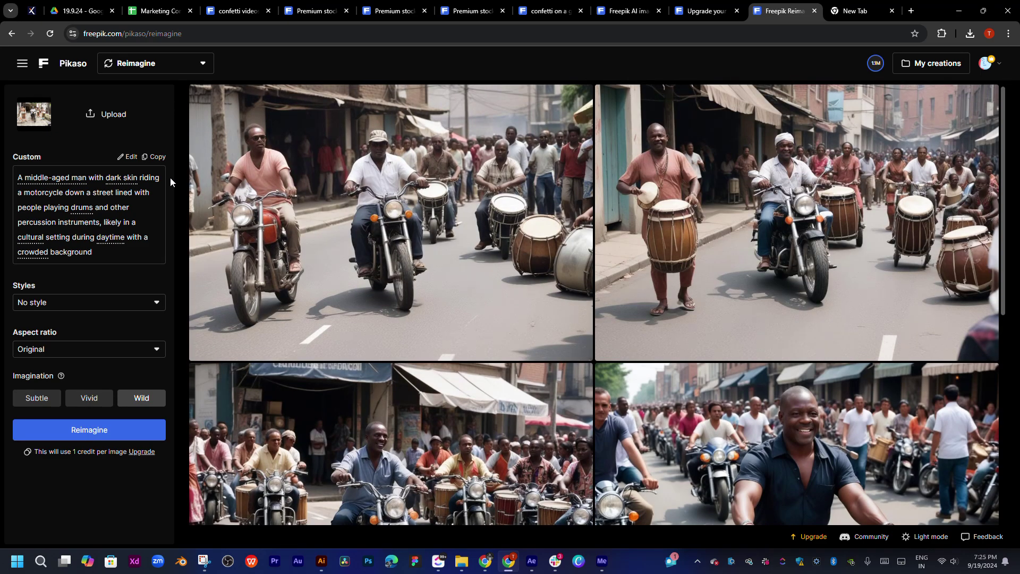
{"action": "left_click", "coordinate": [137, 64]}
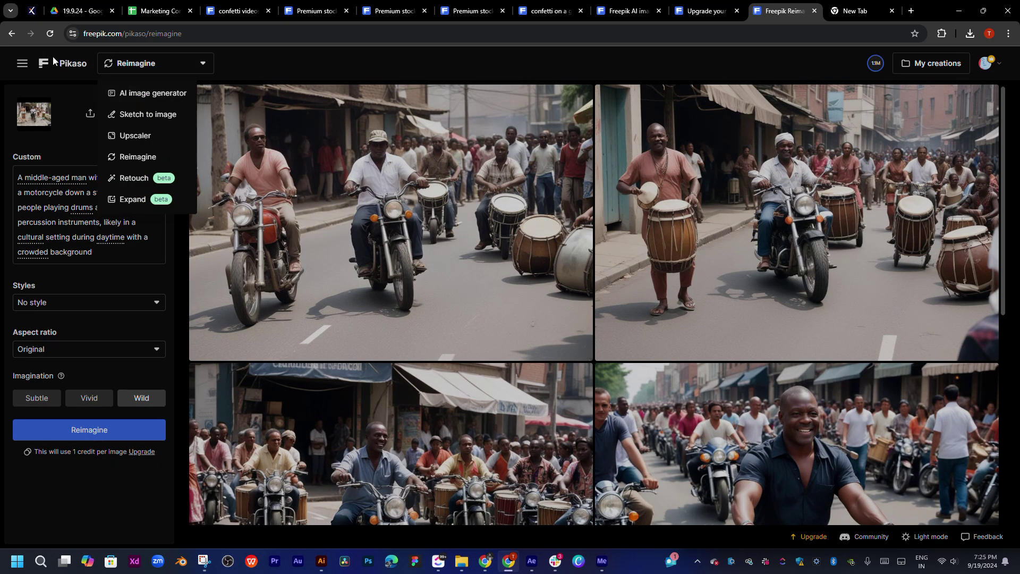
Open the Freepik Image editor in a new tab from the navigation menu.
{"action": "left_click", "coordinate": [37, 66]}
{"action": "left_click", "coordinate": [20, 64]}
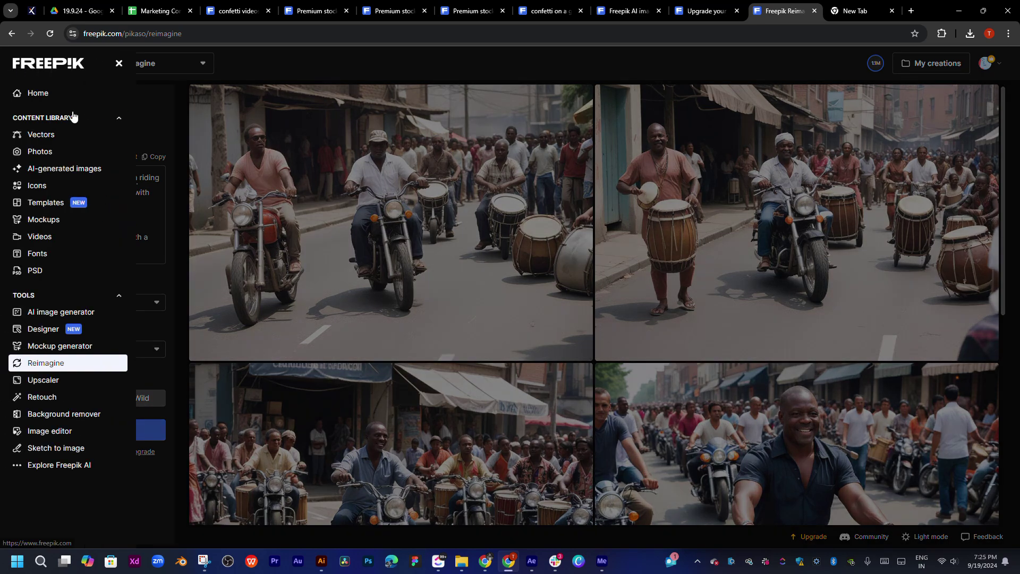
{"action": "left_click", "coordinate": [57, 433]}
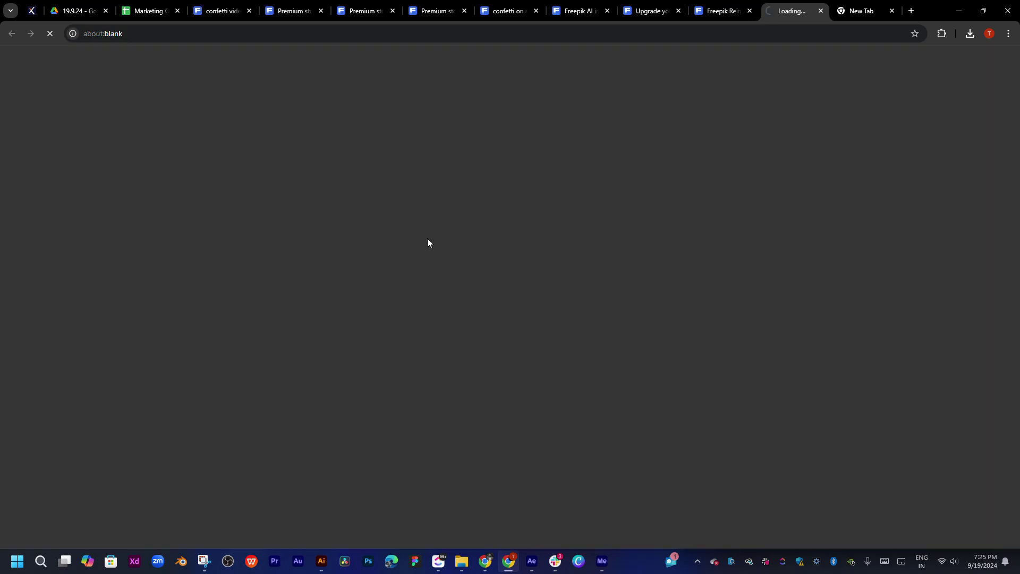
{"action": "left_click", "coordinate": [723, 10]}
{"action": "left_click", "coordinate": [791, 11]}
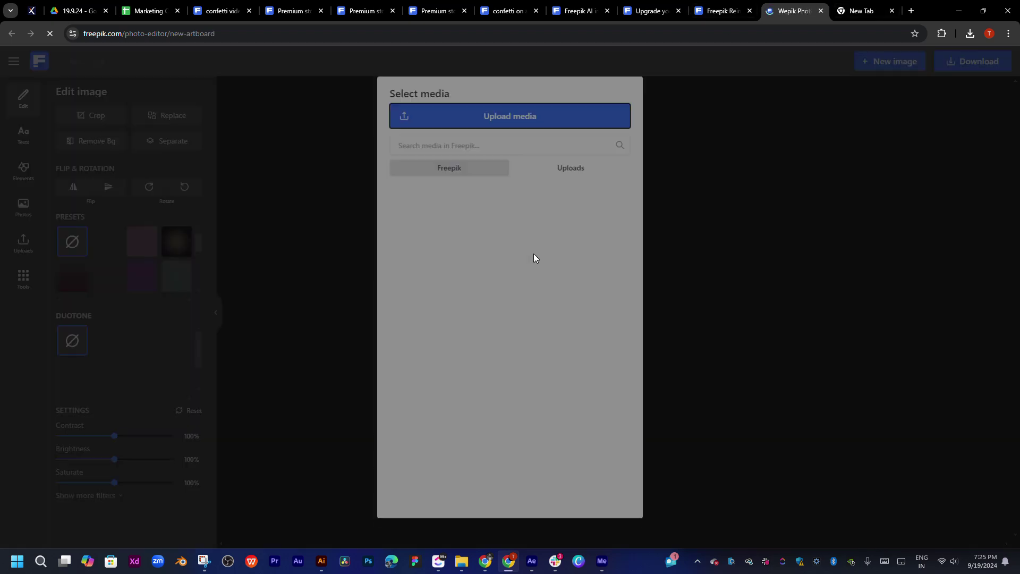
Upload the AML01533 drummer photo, dismiss the Join now prompt, and return to Reimagine.
{"action": "left_click", "coordinate": [486, 112]}
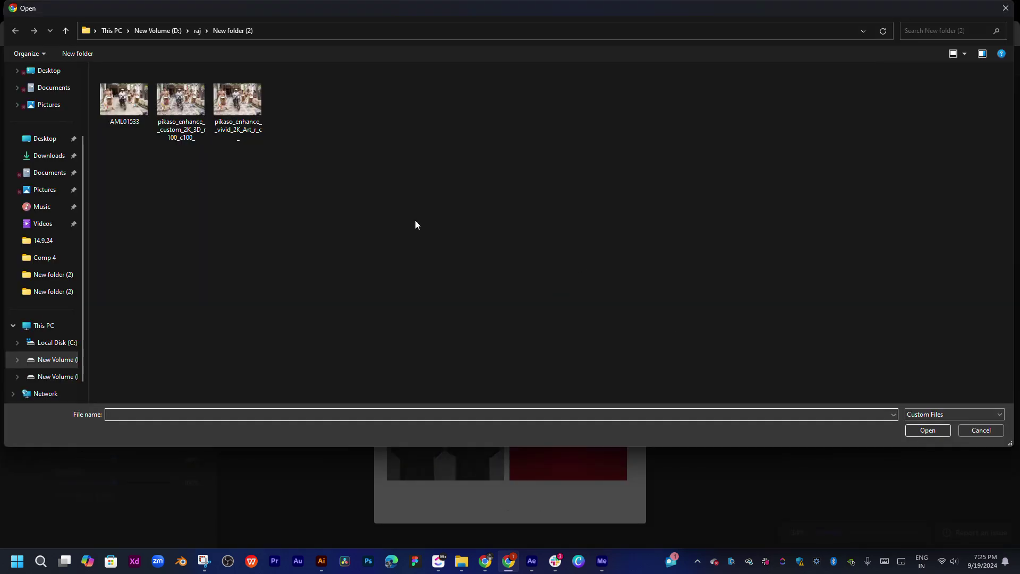
{"action": "double_click", "coordinate": [123, 99]}
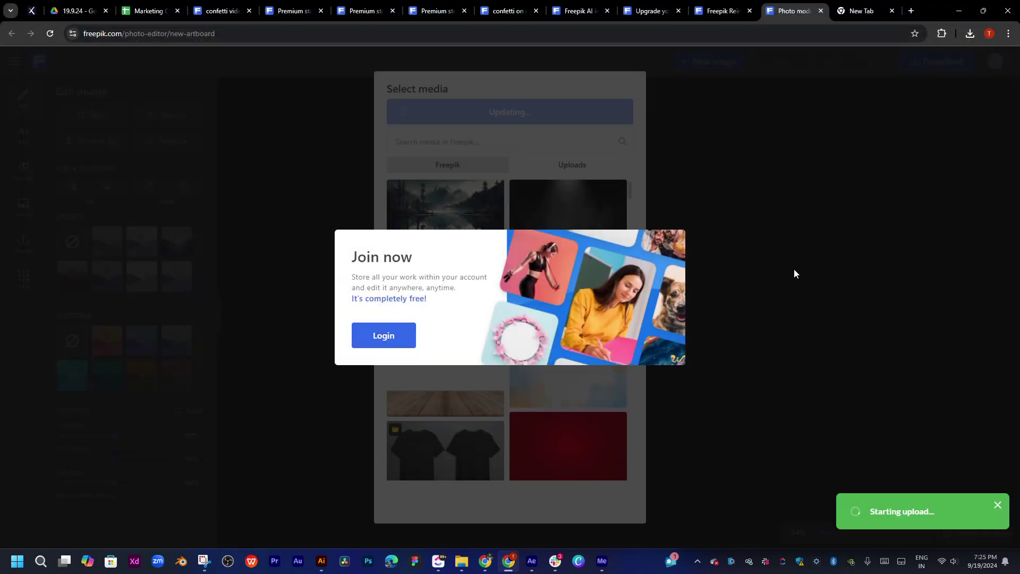
{"action": "left_click", "coordinate": [794, 271]}
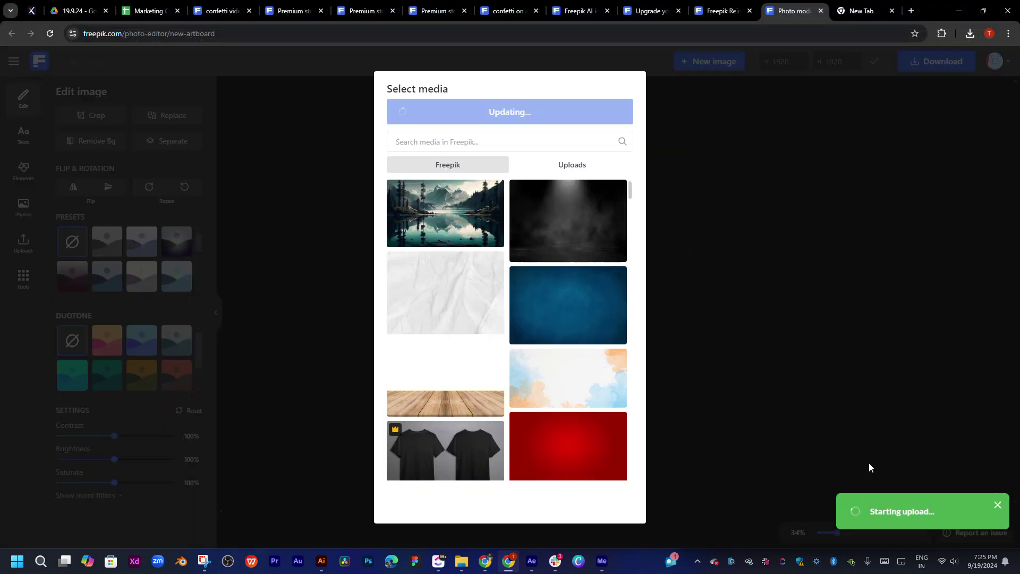
{"action": "left_click", "coordinate": [577, 166]}
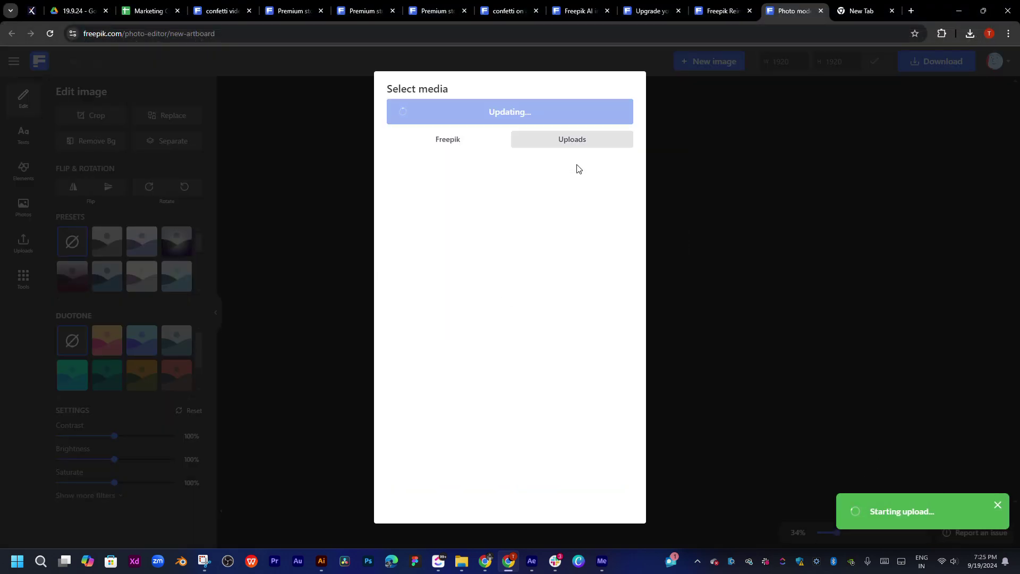
{"action": "left_click", "coordinate": [472, 141]}
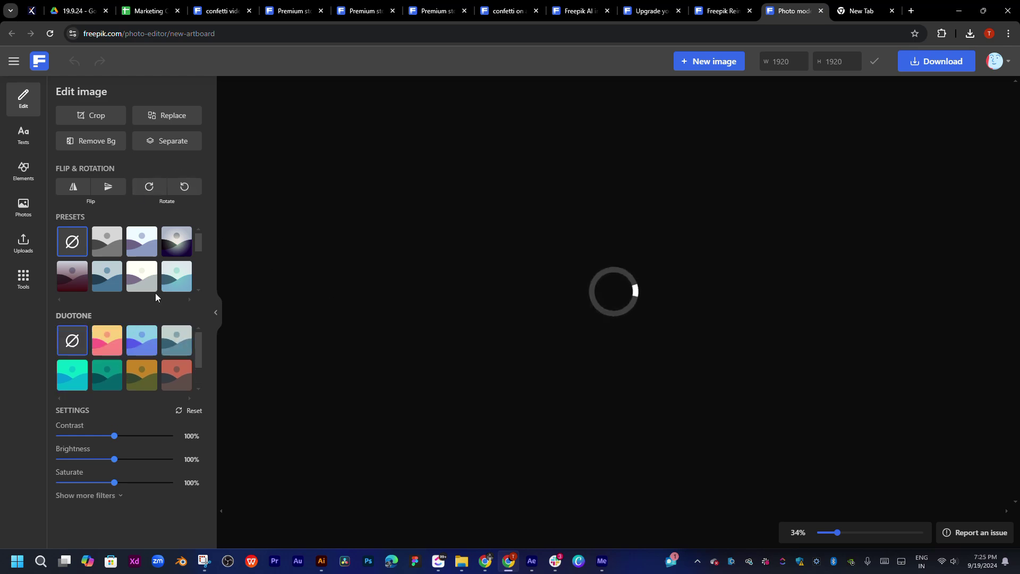
{"action": "left_click_drag", "start_coordinate": [199, 244], "coordinate": [199, 282]}
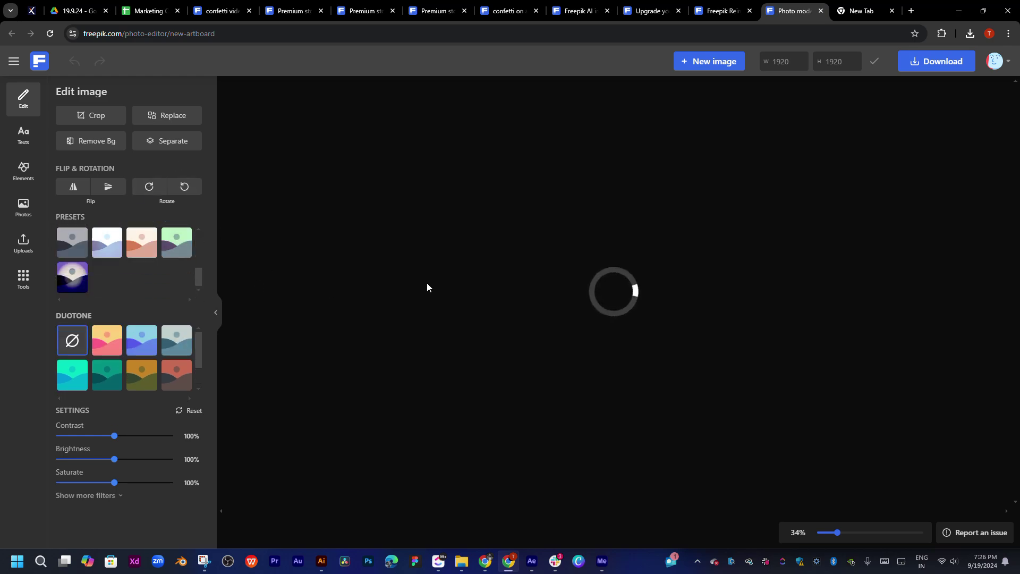
{"action": "left_click", "coordinate": [705, 4]}
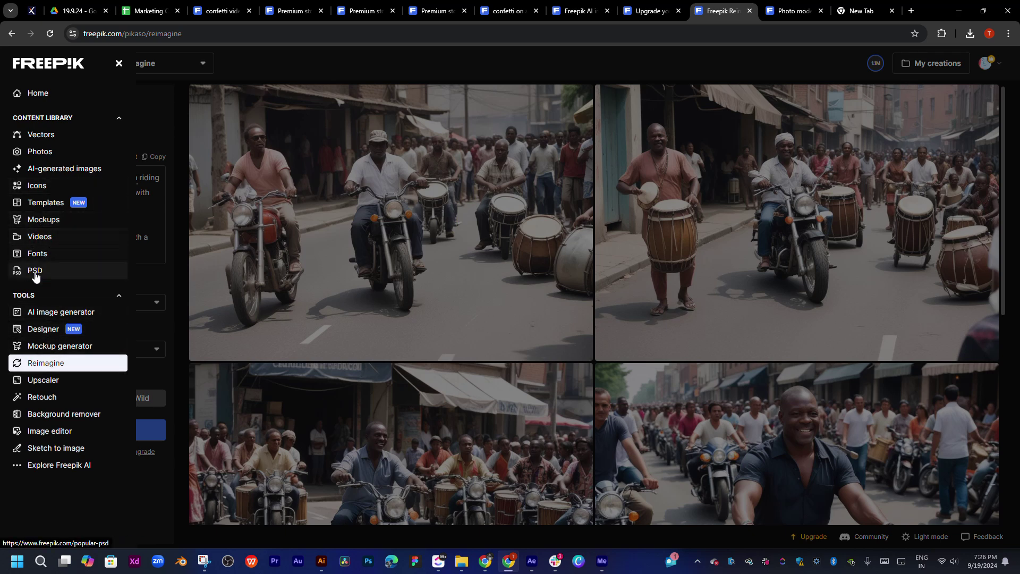
Open the AI-generated images gallery and a new Freepik Designer project in new tabs.
{"action": "left_click", "coordinate": [47, 172]}
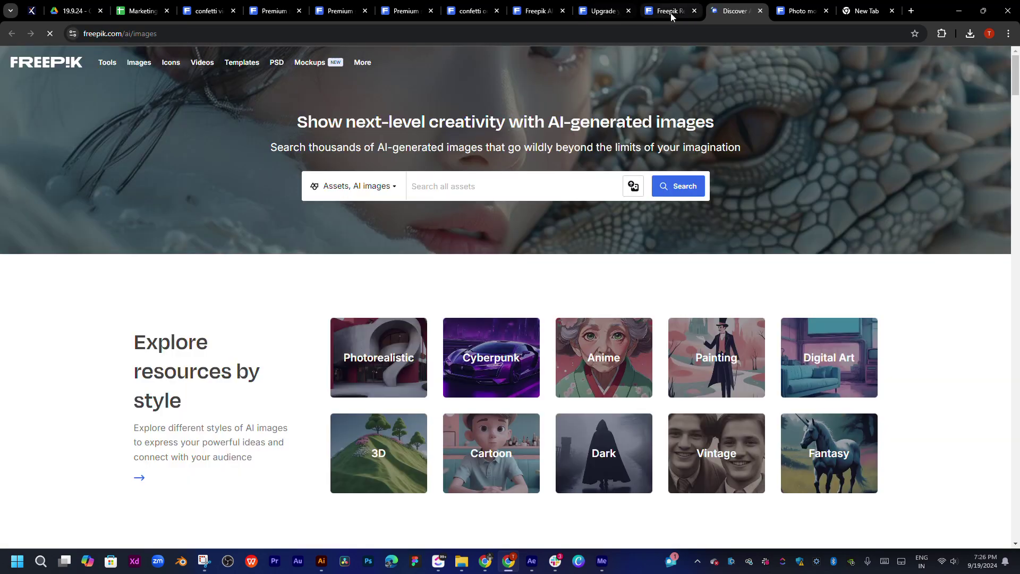
{"action": "left_click", "coordinate": [671, 17]}
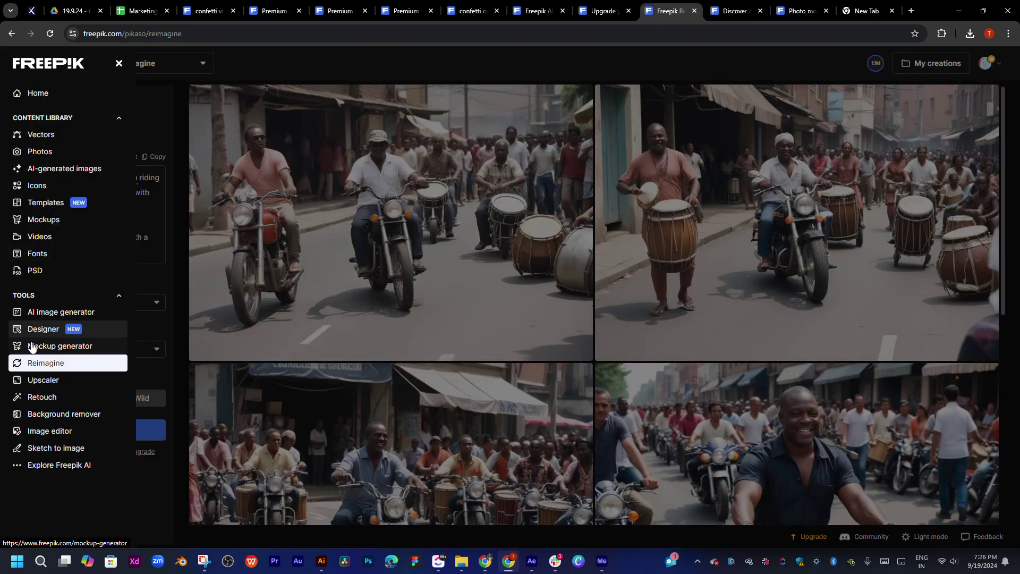
{"action": "left_click", "coordinate": [41, 329]}
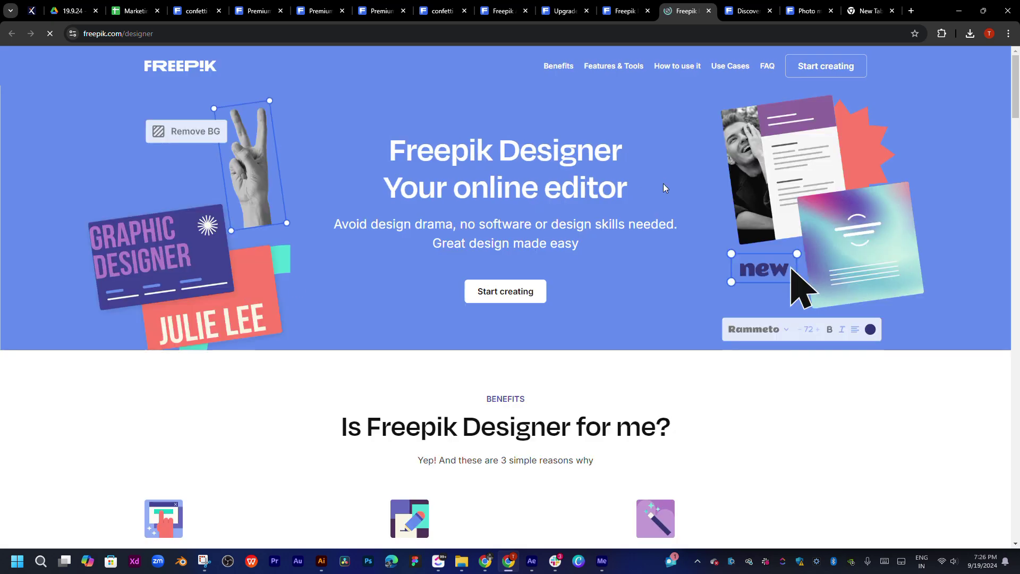
{"action": "scroll", "coordinate": [659, 223], "scroll_direction": "down", "scroll_amount": 7}
{"action": "scroll", "coordinate": [654, 256], "scroll_direction": "up", "scroll_amount": 5}
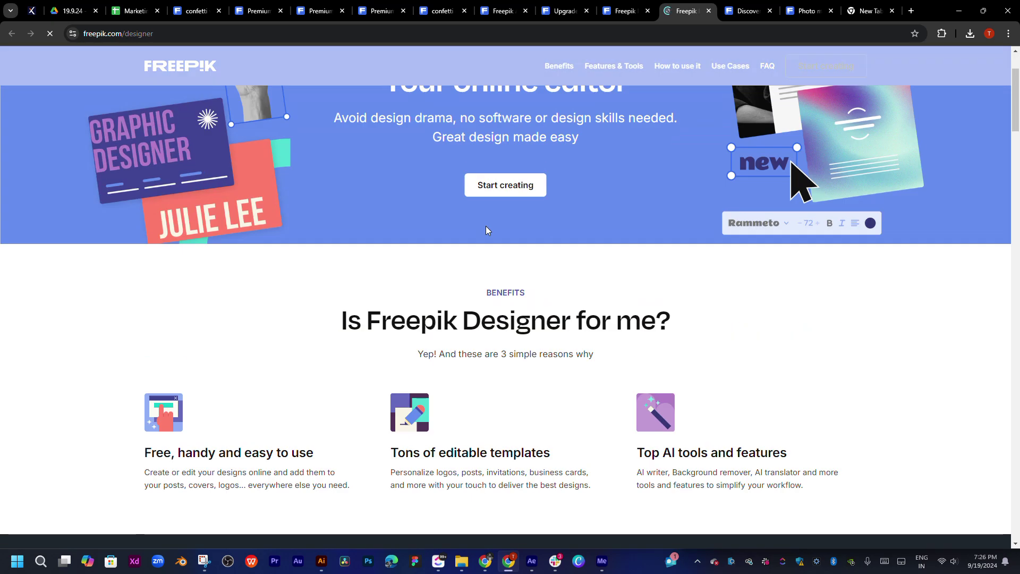
{"action": "left_click", "coordinate": [486, 190]}
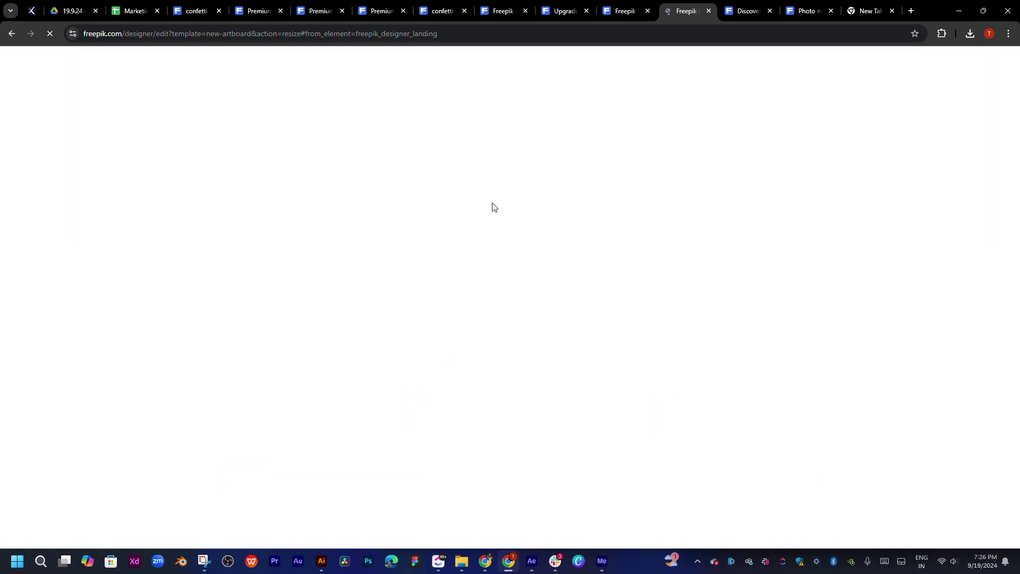
Return to the Reimagine results and snip the drummer-and-rider image grid with Snipping Tool.
{"action": "left_click", "coordinate": [630, 8]}
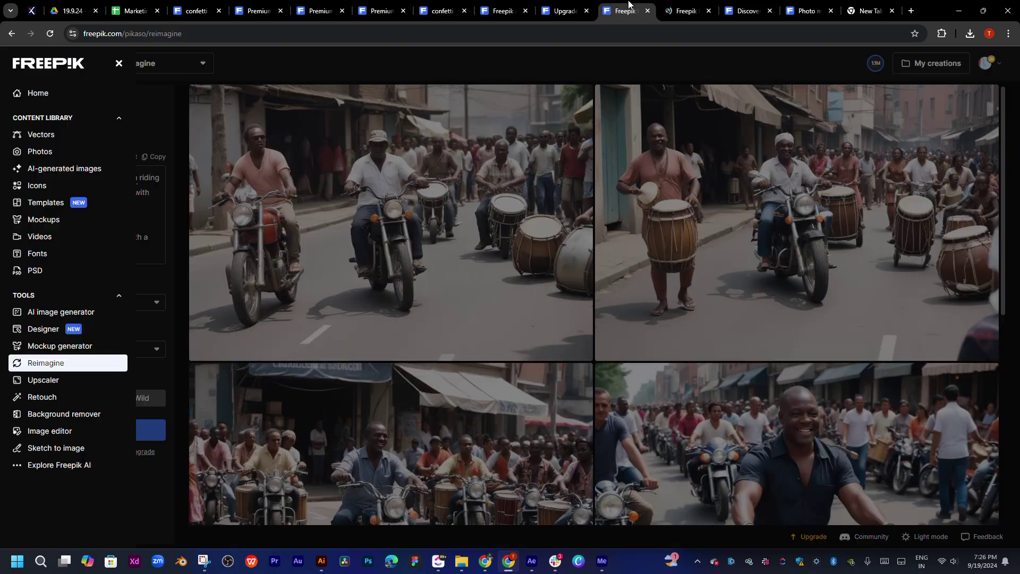
{"action": "left_click", "coordinate": [674, 8]}
{"action": "left_click", "coordinate": [640, 8]}
{"action": "key", "text": "super+shift+s"}
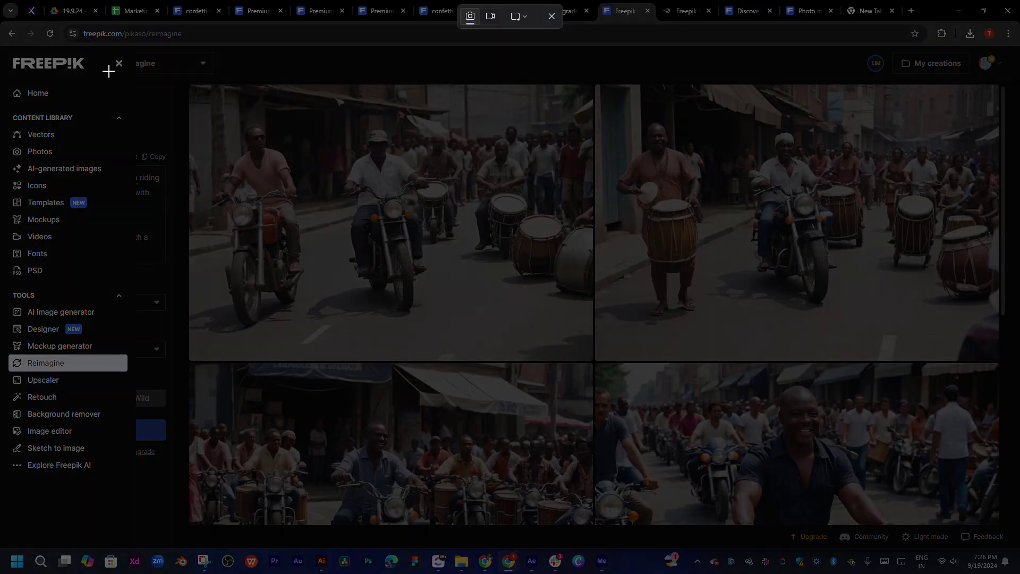
{"action": "left_click_drag", "start_coordinate": [190, 80], "coordinate": [999, 519]}
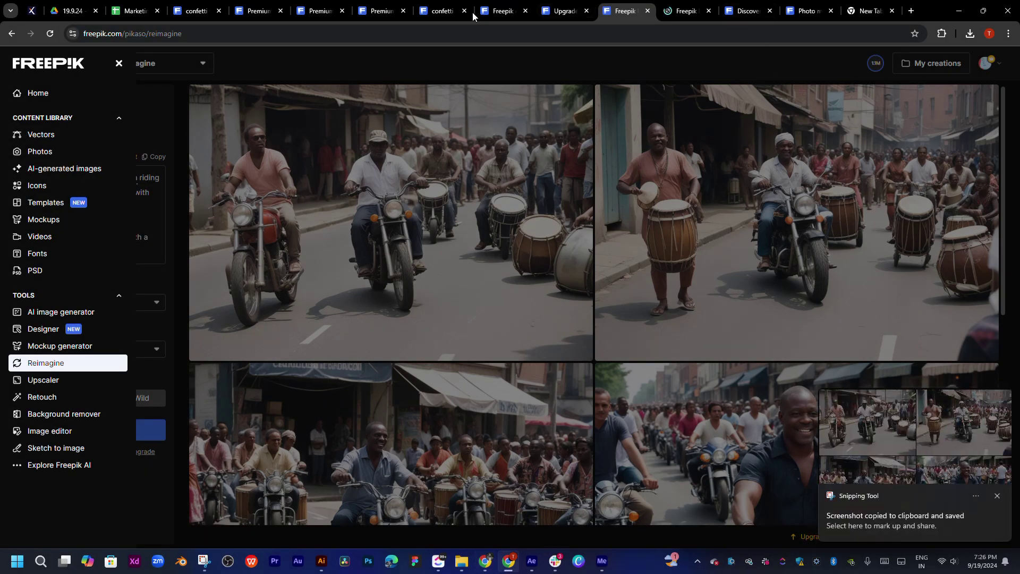
In the photo editor, try the orange, green-purple, tinted and black-and-white presets on the drummer photo.
{"action": "left_click", "coordinate": [687, 12]}
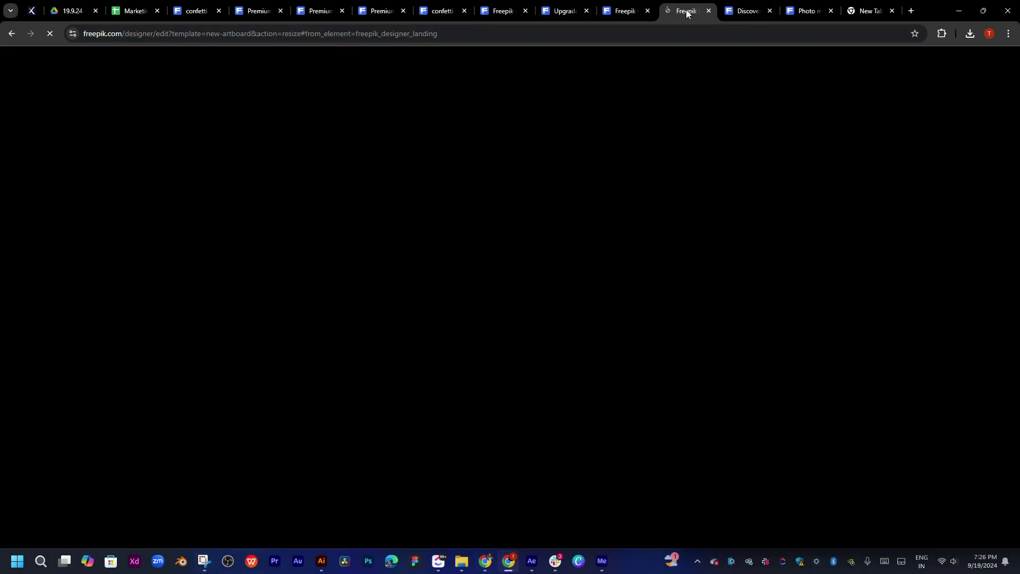
{"action": "left_click", "coordinate": [747, 11]}
{"action": "left_click", "coordinate": [814, 11]}
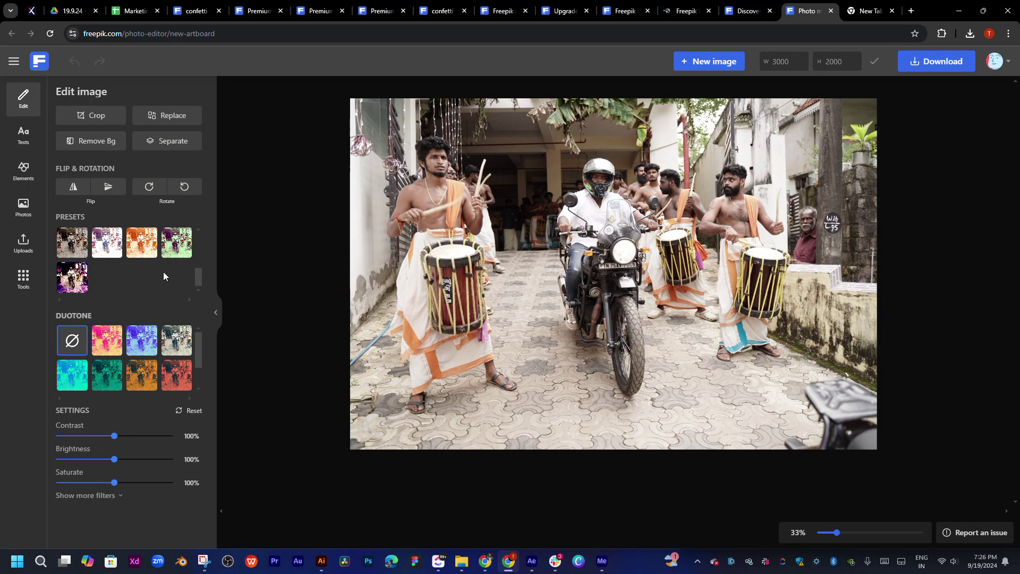
{"action": "left_click", "coordinate": [141, 248]}
{"action": "left_click", "coordinate": [175, 250]}
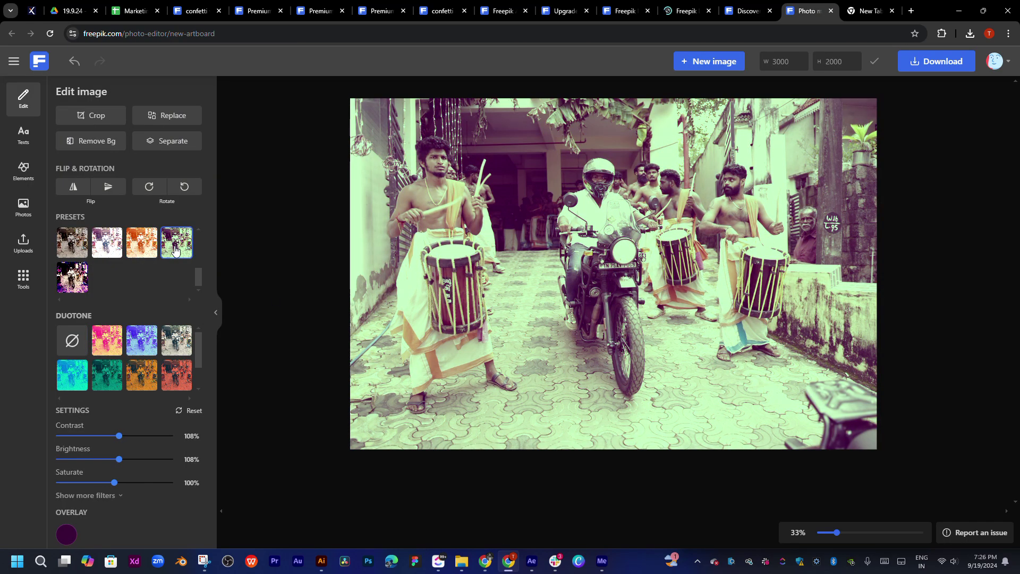
{"action": "left_click", "coordinate": [154, 248]}
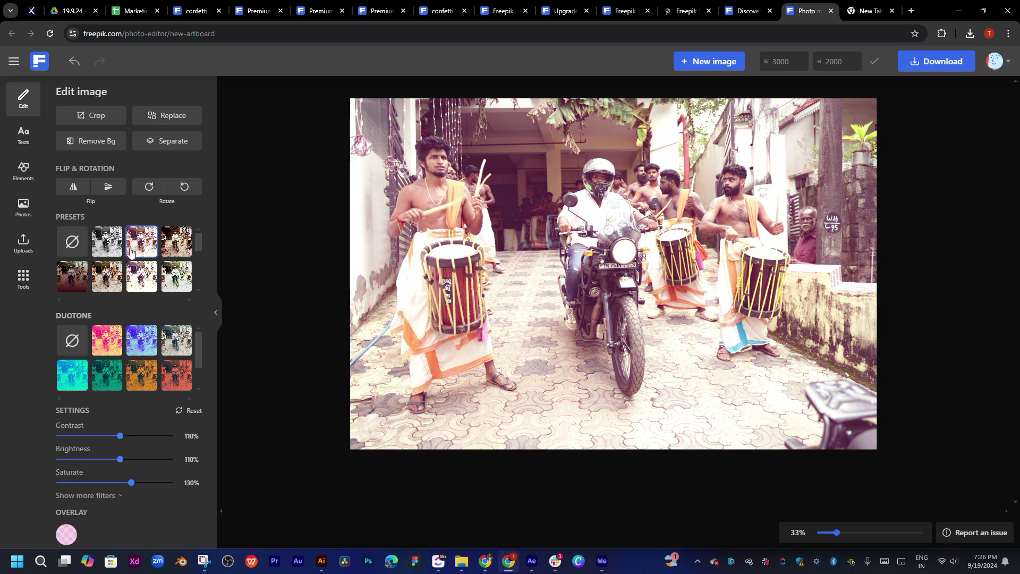
{"action": "left_click", "coordinate": [98, 249]}
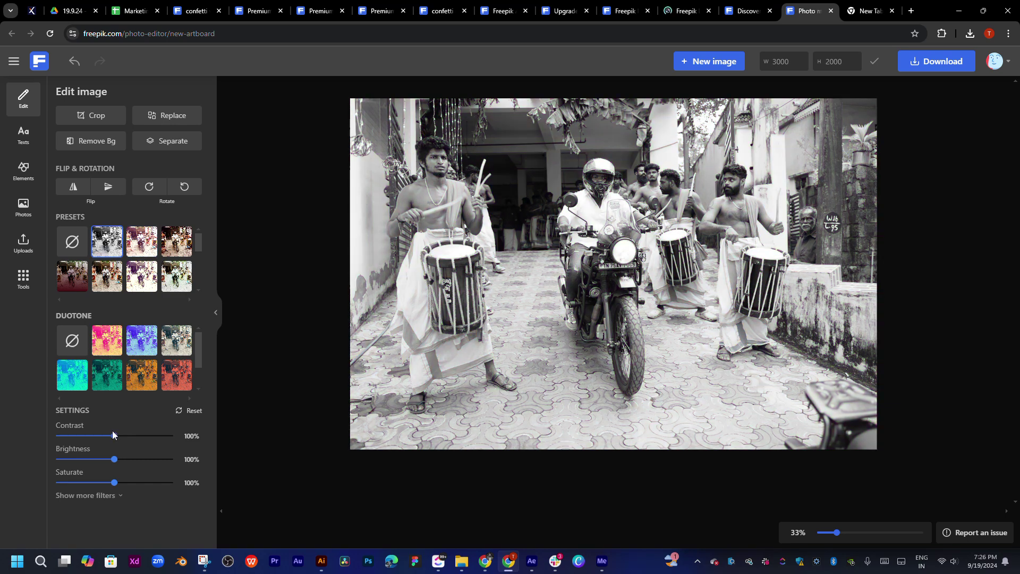
Raise contrast to 200%, reset the photo to its original, then start Separate.
{"action": "left_click_drag", "start_coordinate": [112, 436], "coordinate": [299, 428]}
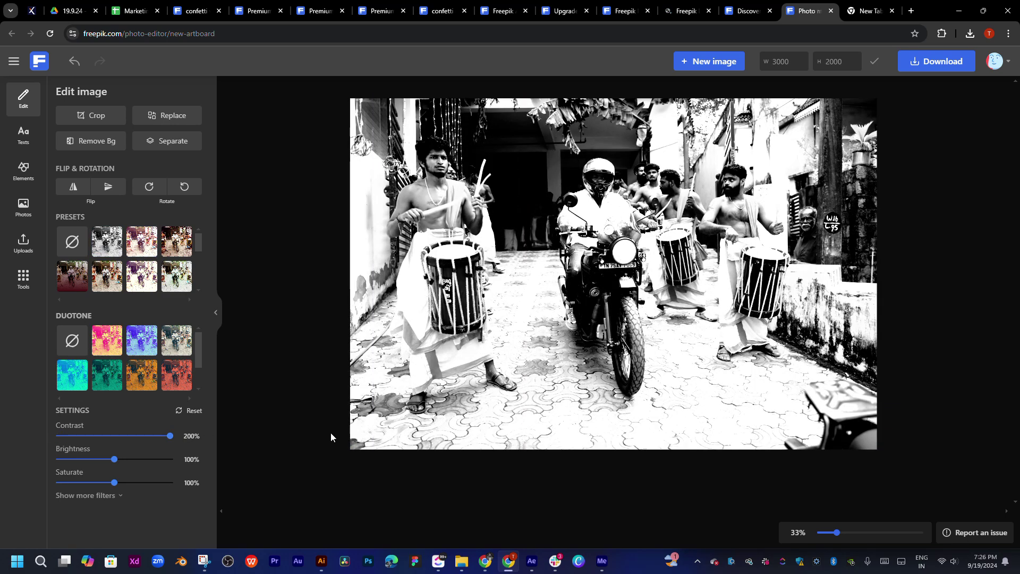
{"action": "left_click", "coordinate": [191, 410]}
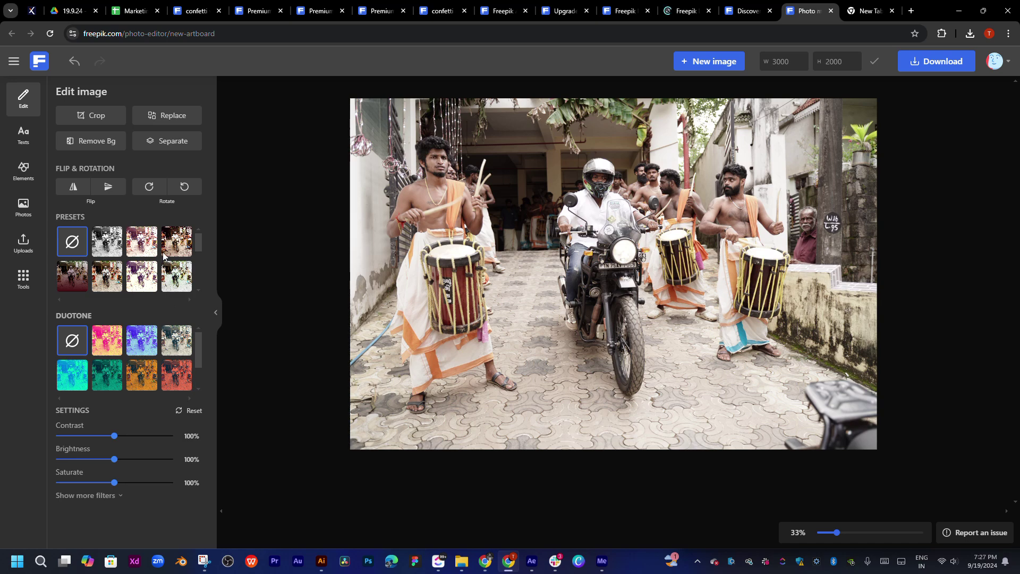
{"action": "left_click", "coordinate": [157, 143]}
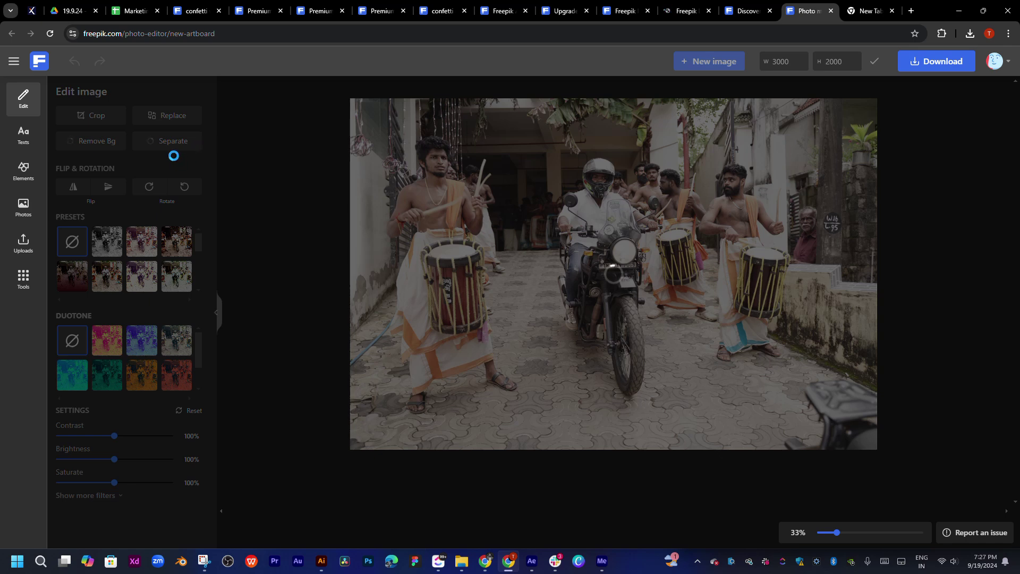
From the Reimagine tab, go through the AI images gallery's Anime style page to the AI image generator.
{"action": "left_click", "coordinate": [741, 8]}
{"action": "left_click", "coordinate": [684, 7]}
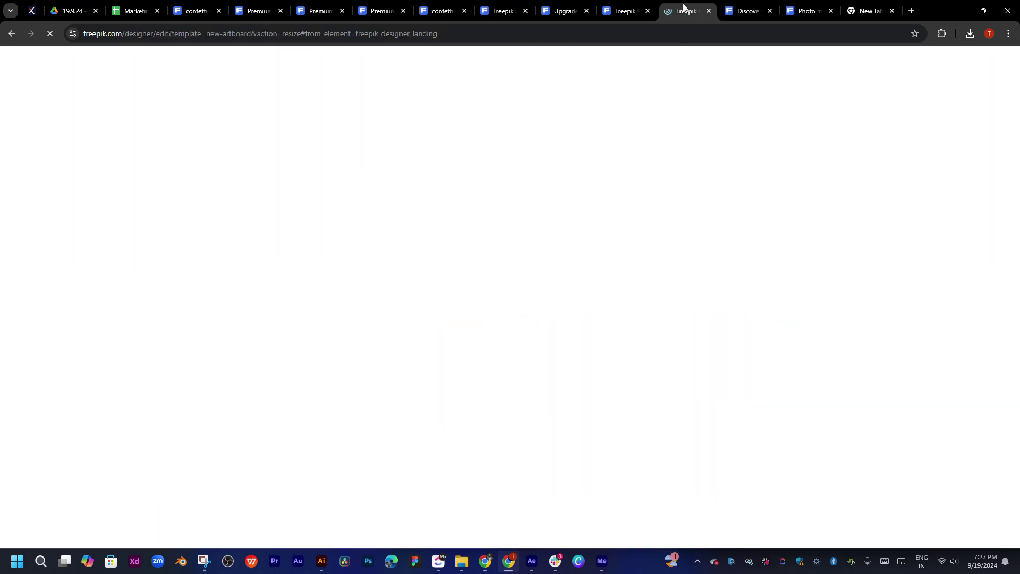
{"action": "left_click", "coordinate": [617, 14]}
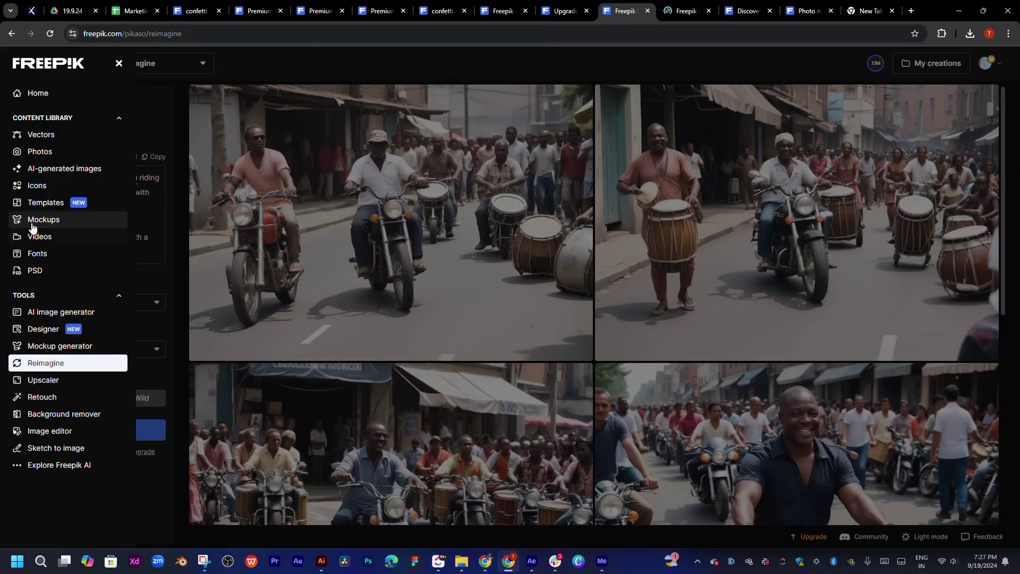
{"action": "left_click", "coordinate": [46, 169]}
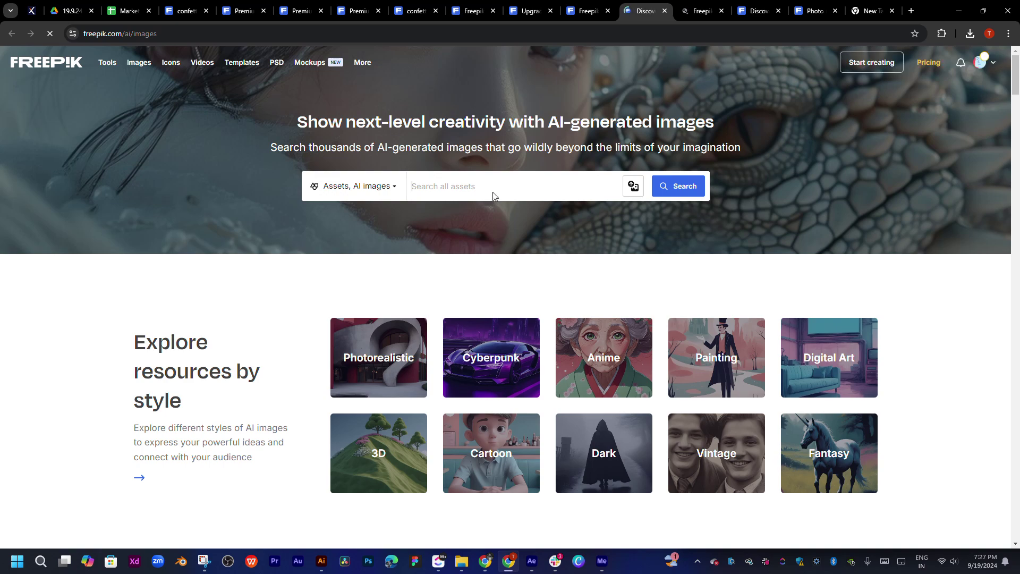
{"action": "scroll", "coordinate": [604, 137], "scroll_direction": "down", "scroll_amount": 8}
{"action": "scroll", "coordinate": [531, 223], "scroll_direction": "up", "scroll_amount": 6}
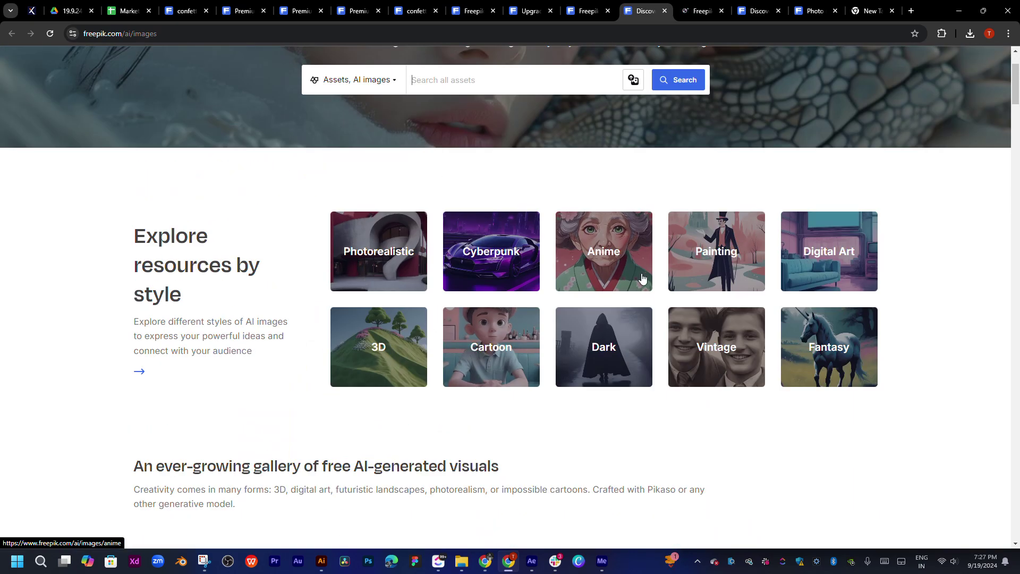
{"action": "left_click", "coordinate": [625, 260]}
{"action": "left_click", "coordinate": [808, 207]}
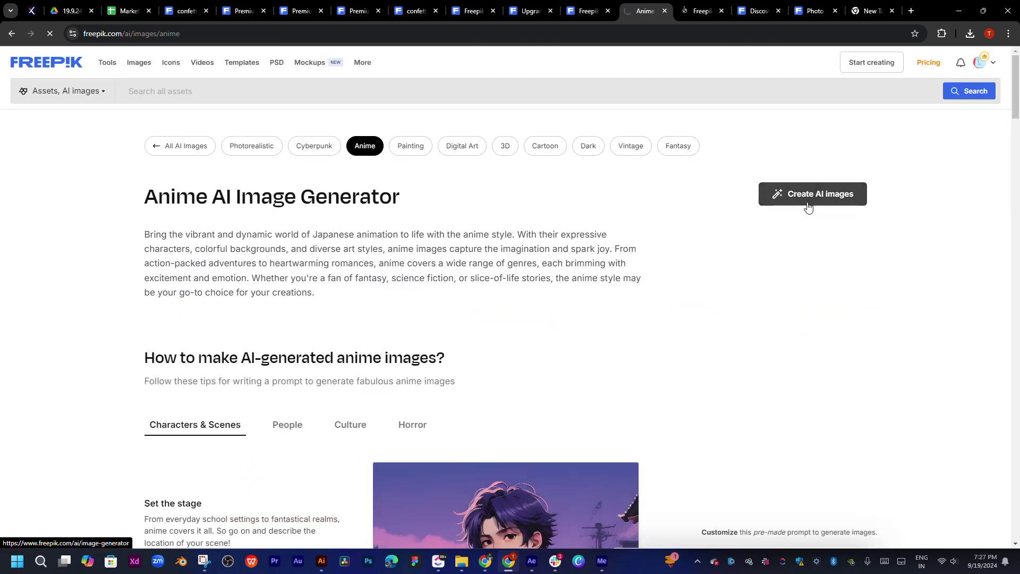
{"action": "scroll", "coordinate": [649, 311], "scroll_direction": "down", "scroll_amount": 4}
{"action": "scroll", "coordinate": [647, 305], "scroll_direction": "up", "scroll_amount": 2}
In Pikaso, switch on AI-prompt and upload the AML01533 drummer photo as the prompt reference.
{"action": "scroll", "coordinate": [647, 304], "scroll_direction": "up", "scroll_amount": 5}
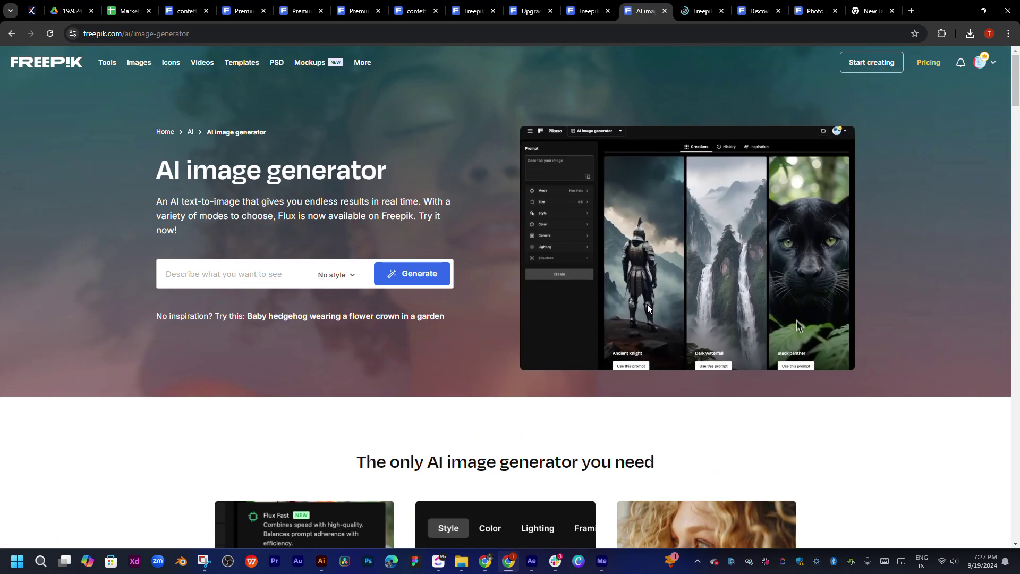
{"action": "left_click", "coordinate": [431, 282]}
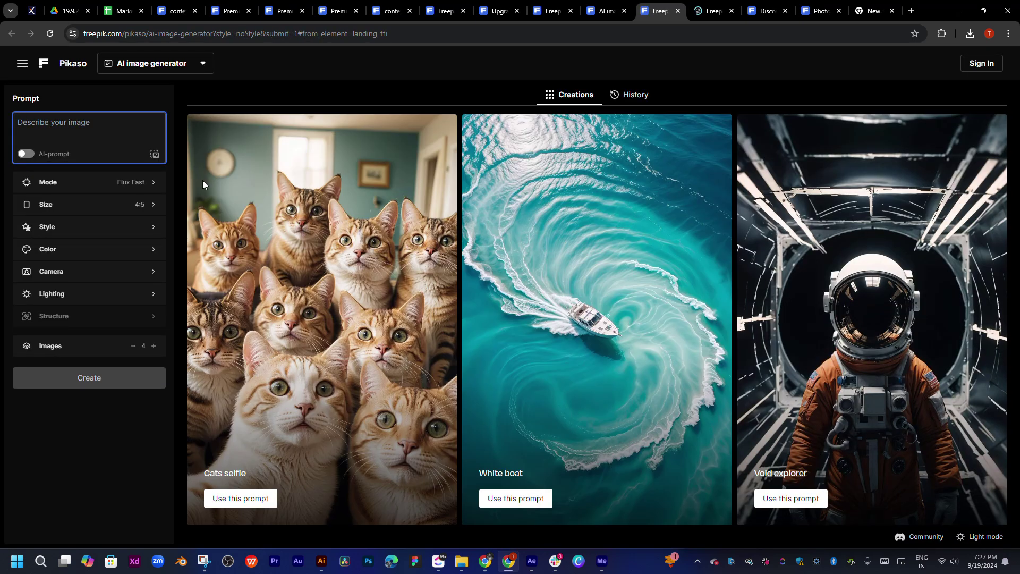
{"action": "left_click", "coordinate": [26, 154]}
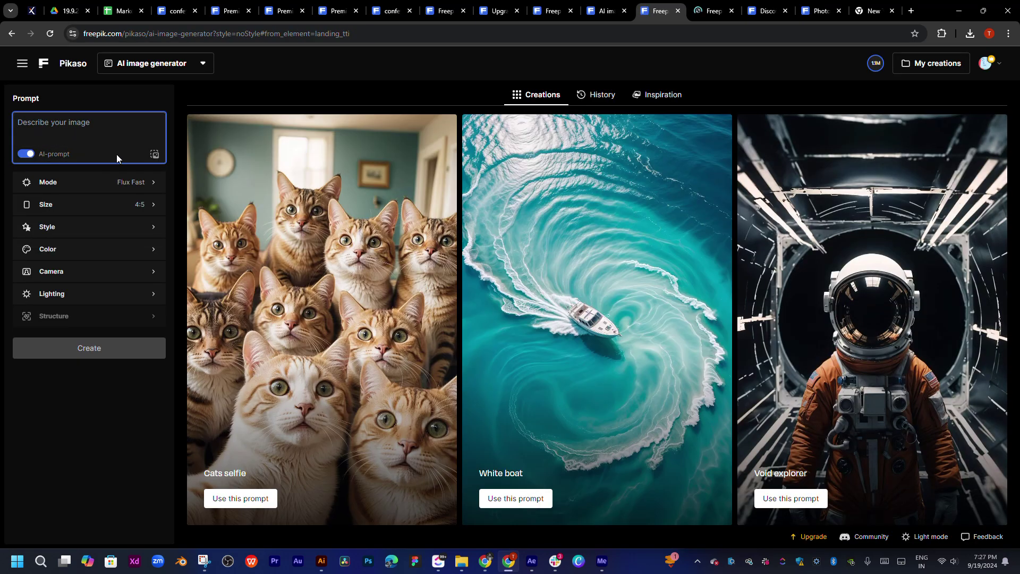
{"action": "left_click", "coordinate": [154, 155]}
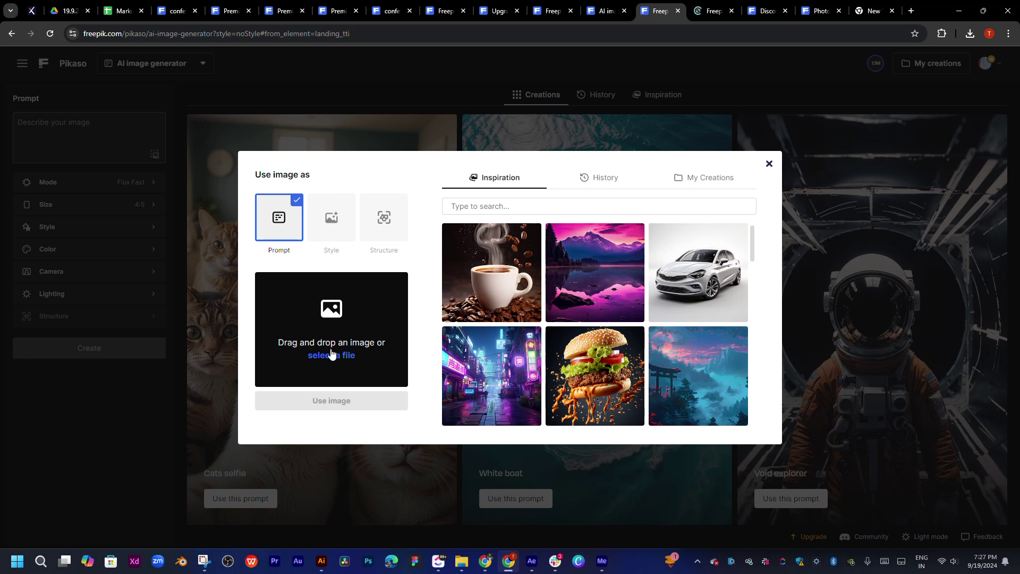
{"action": "left_click", "coordinate": [331, 356]}
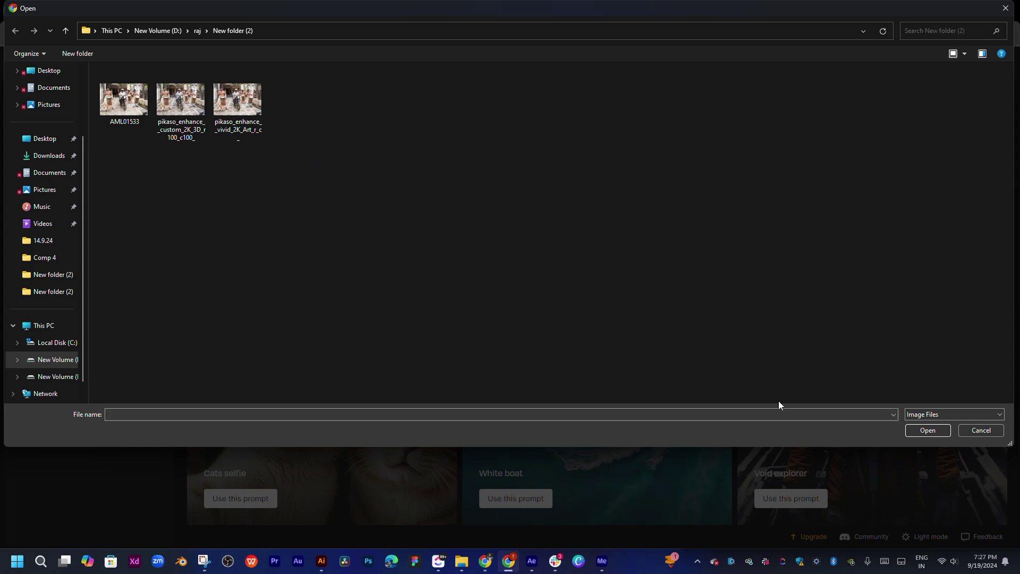
{"action": "double_click", "coordinate": [118, 109]}
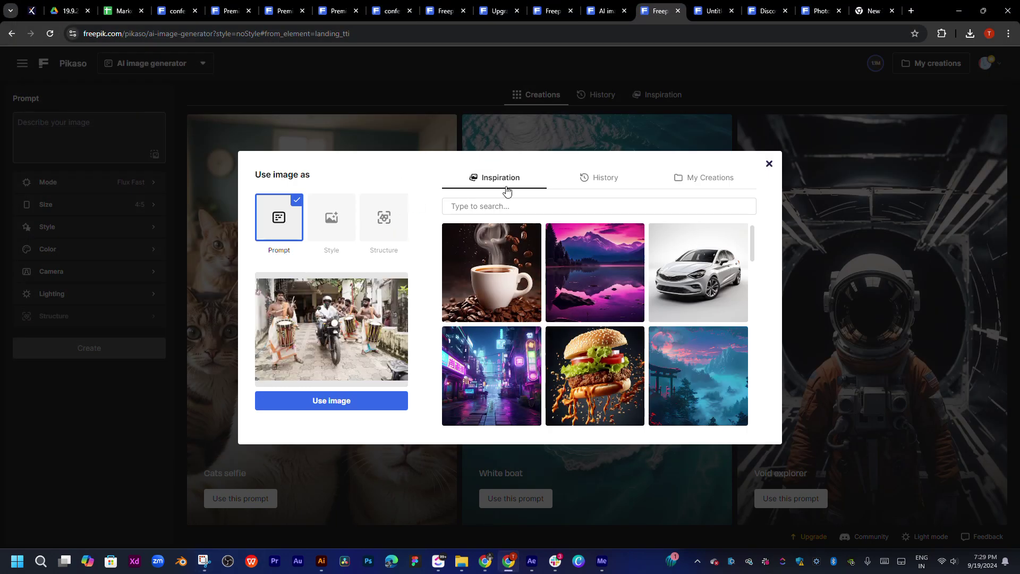
{"action": "left_click", "coordinate": [506, 208]}
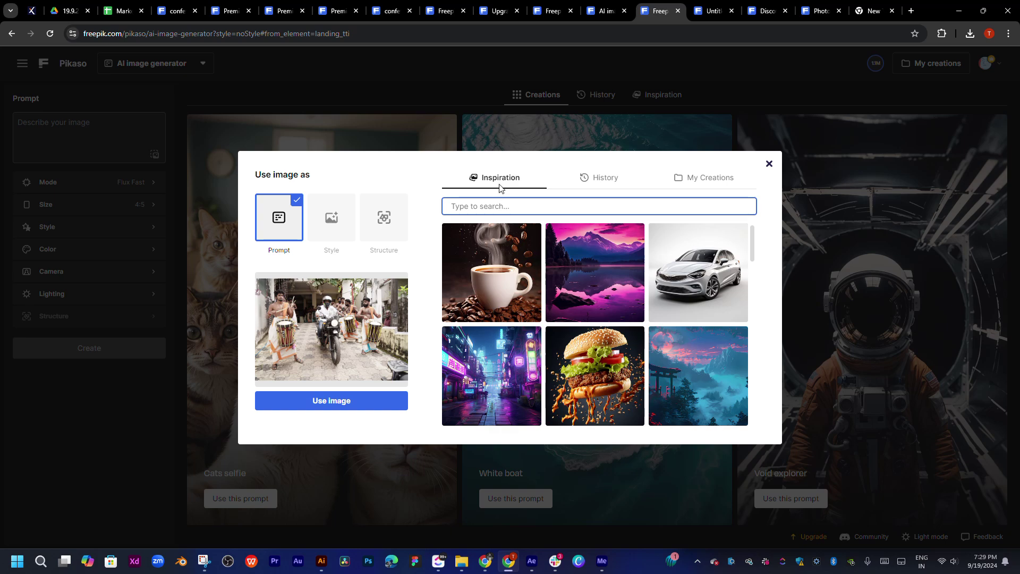
In the new tab's omnibox, type 'bike royal' and trim a suggestion down to 'bike royal enfield'.
{"action": "left_click", "coordinate": [874, 11]}
{"action": "left_click", "coordinate": [732, 33]}
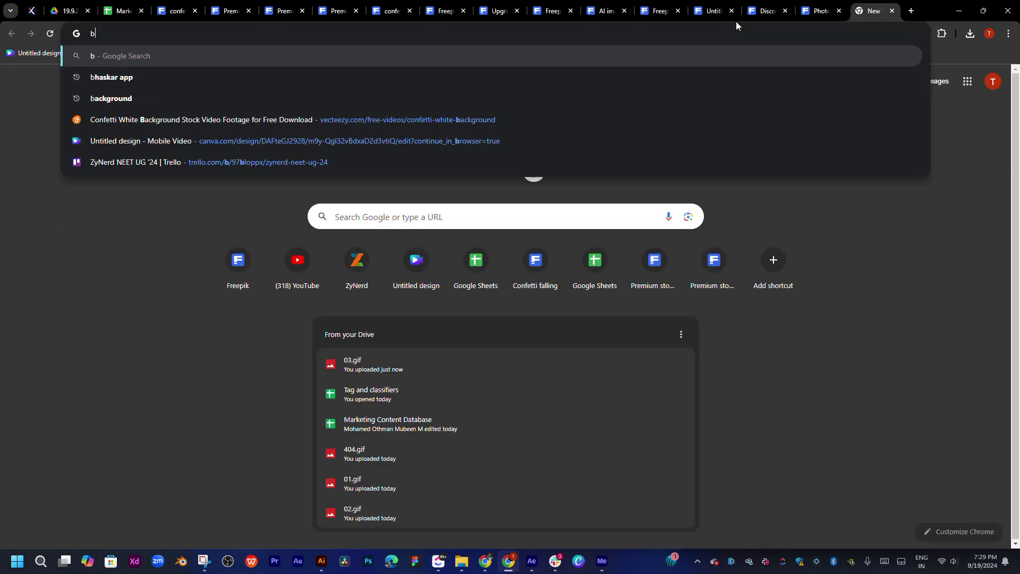
{"action": "type", "text": "bike "}
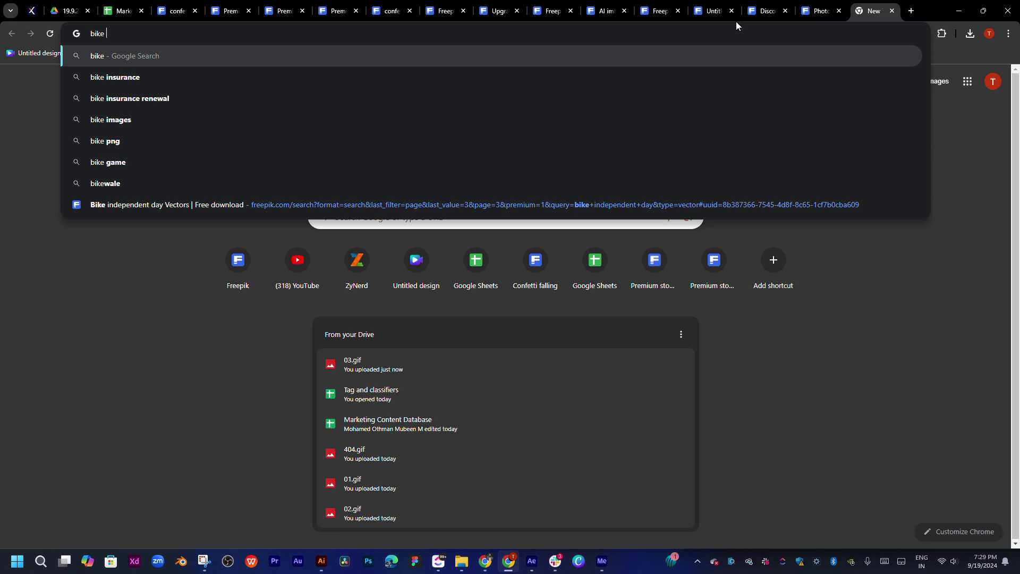
{"action": "type", "text": "royal"}
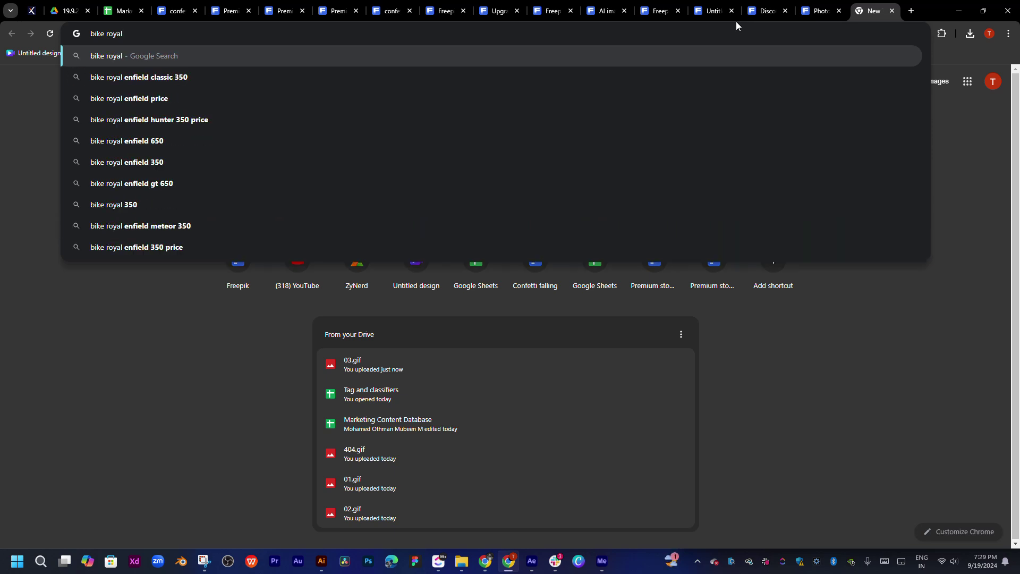
{"action": "key", "text": "Down"}
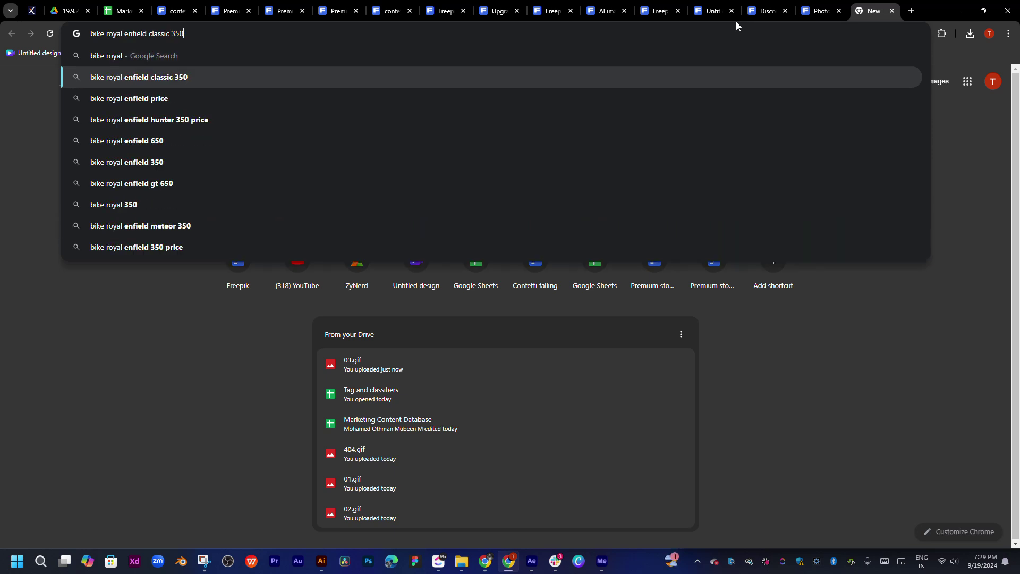
{"action": "key", "text": "BackSpace"}
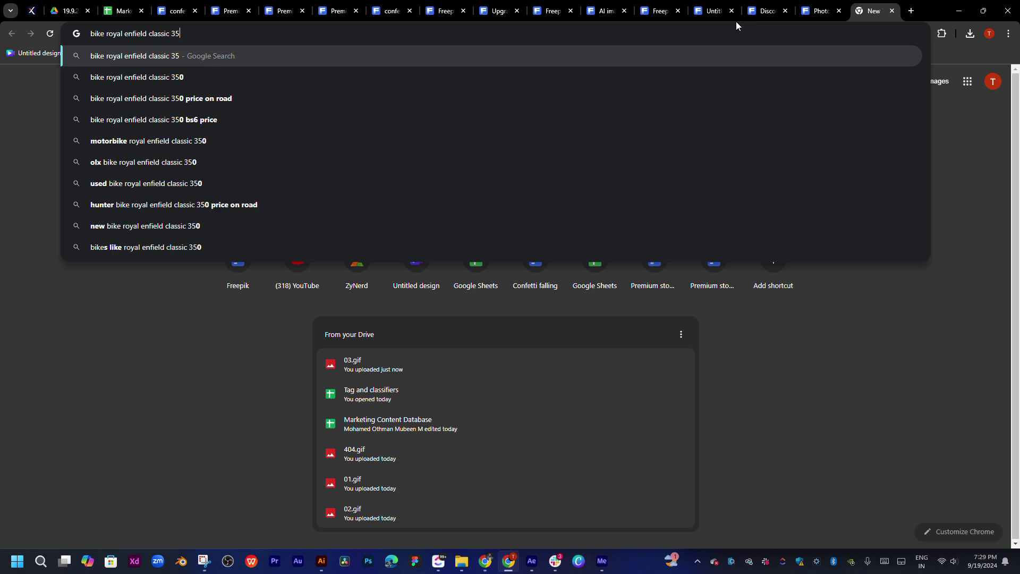
{"action": "key", "text": "BackSpace"}
{"action": "key", "text": "BackSpace"}
{"action": "key", "text": "BackSpace"}
{"action": "key", "text": "BackSpace"}
{"action": "key", "text": "BackSpace"}
{"action": "key", "text": "BackSpace"}
{"action": "key", "text": "BackSpace"}
{"action": "key", "text": "BackSpace"}
{"action": "key", "text": "BackSpace"}
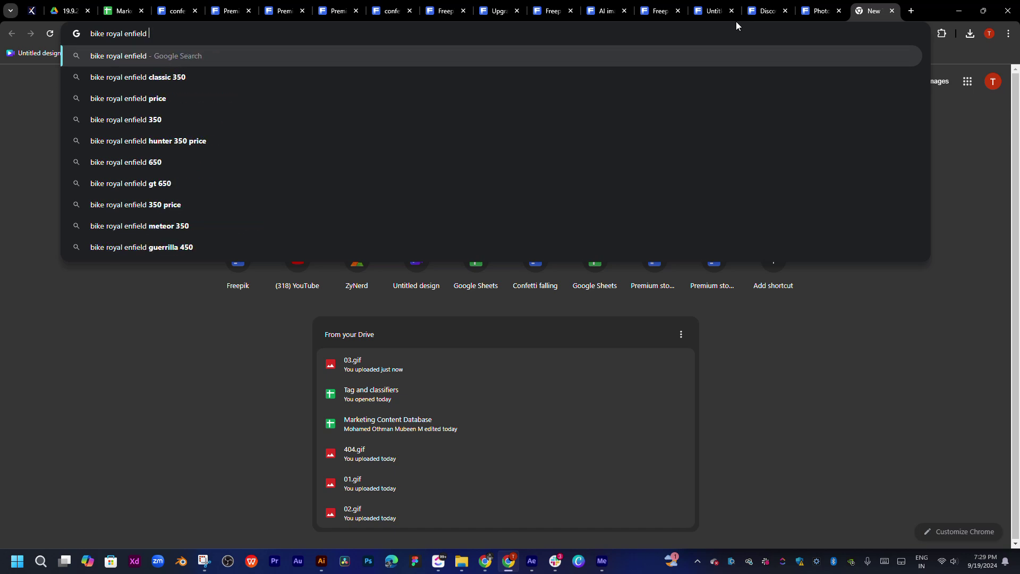
Extend the query with 'himalayan group', fixing the typos, and select the whole query.
{"action": "type", "text": "himala"}
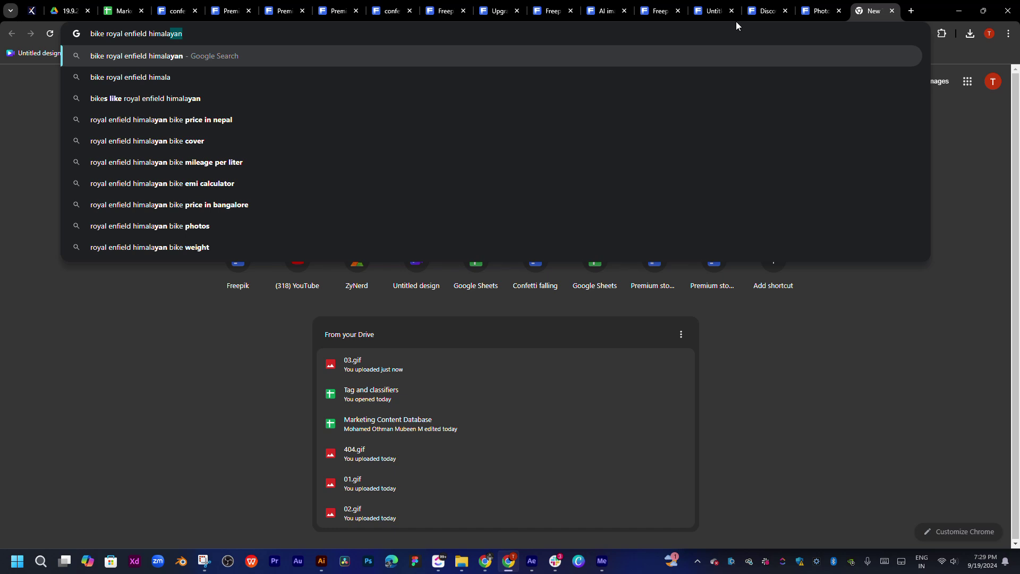
{"action": "key", "text": "Down"}
{"action": "key", "text": "Up"}
{"action": "key", "text": "BackSpace"}
{"action": "key", "text": "Down"}
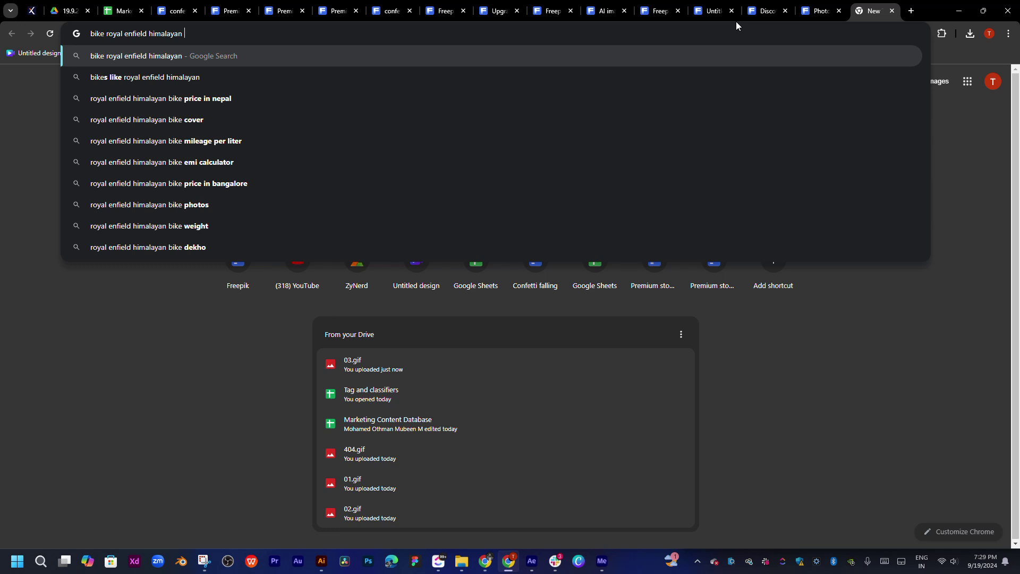
{"action": "type", "text": "gru"}
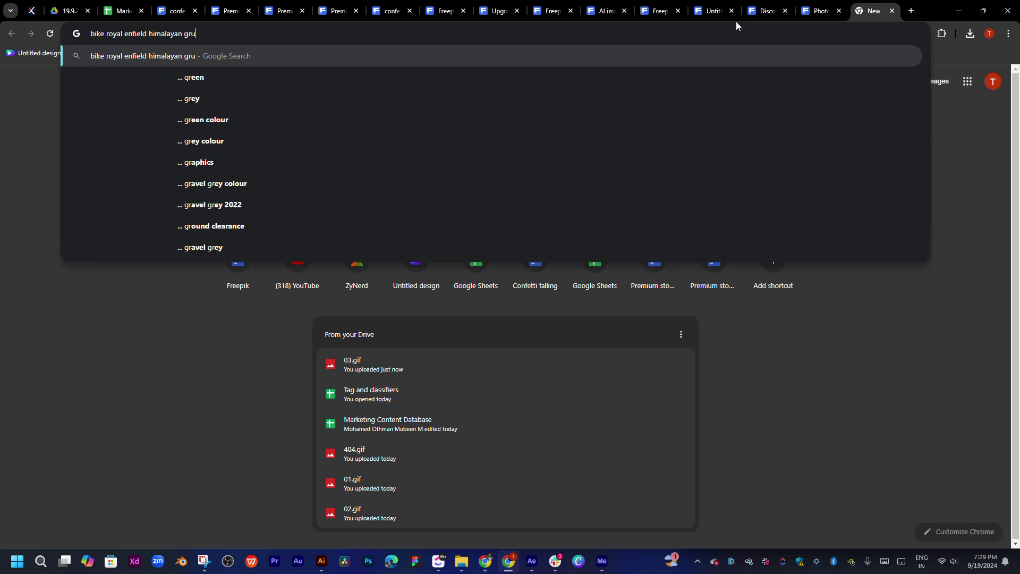
{"action": "type", "text": "op"}
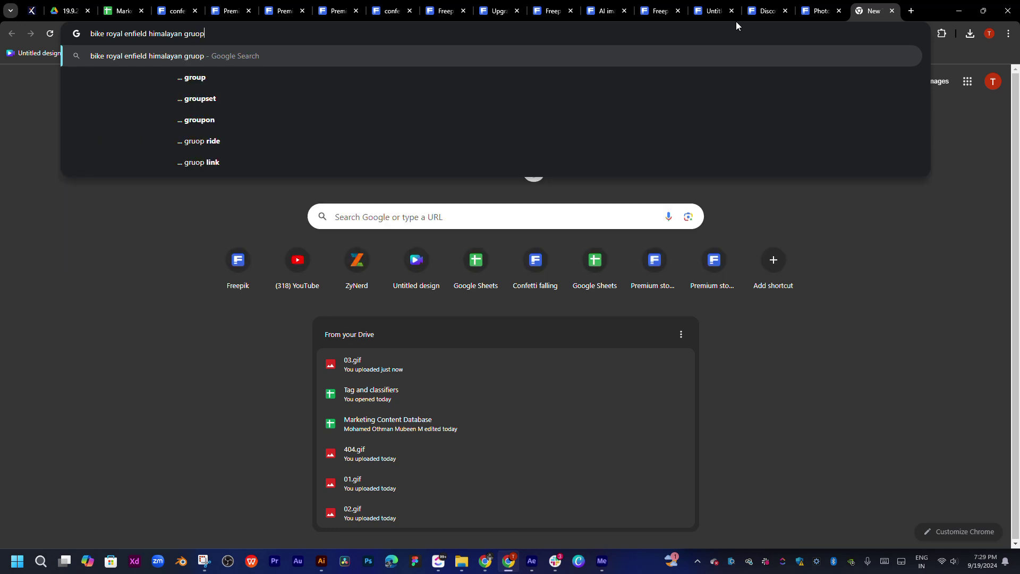
{"action": "key", "text": "BackSpace"}
{"action": "key", "text": "BackSpace"}
{"action": "key", "text": "BackSpace"}
{"action": "type", "text": "oup"}
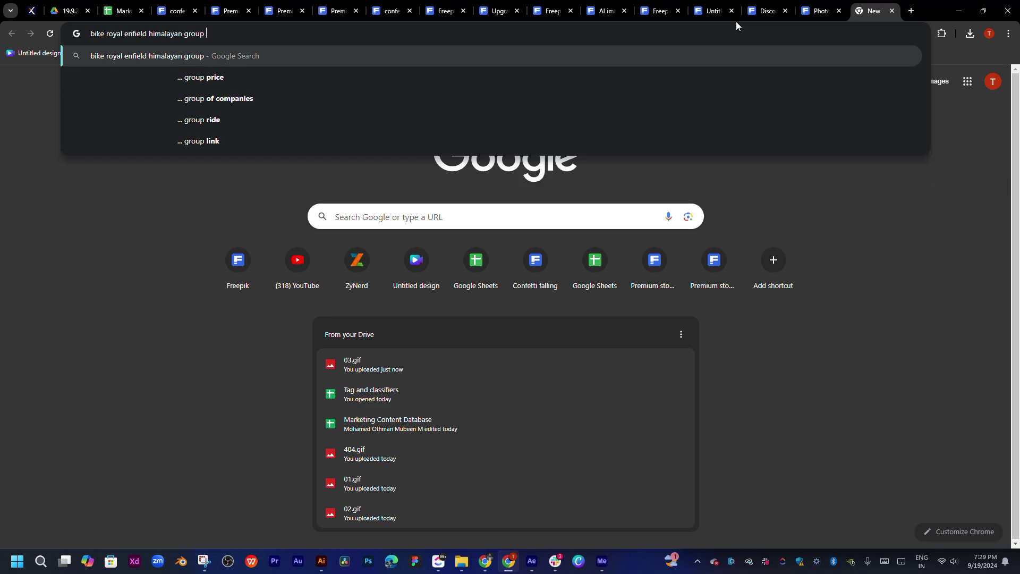
{"action": "key", "text": "ctrl+a"}
{"action": "key", "text": "ctrl+c"}
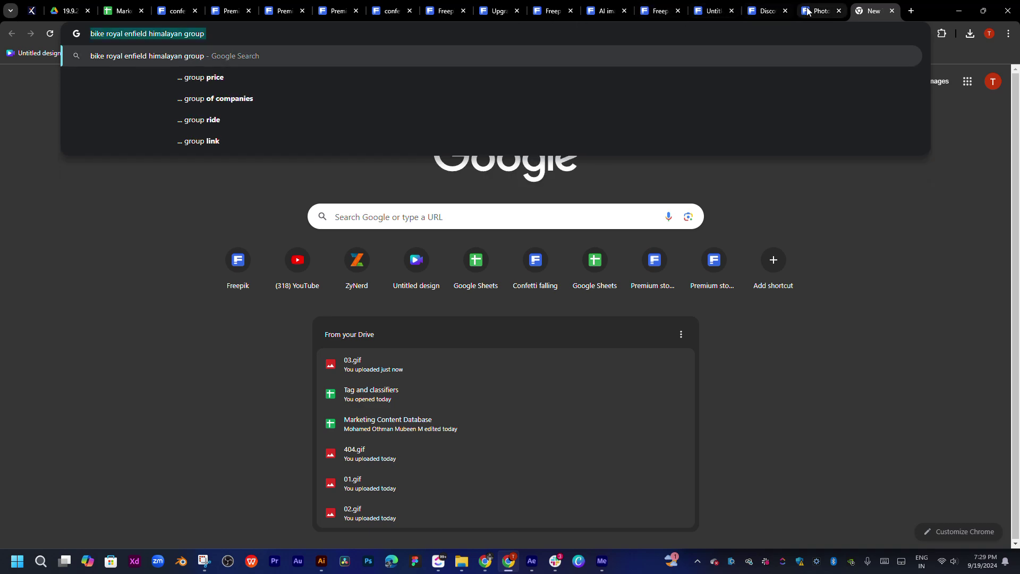
Give the photo editor a five-star feedback rating and close the feedback popup.
{"action": "left_click", "coordinate": [762, 11]}
{"action": "left_click", "coordinate": [821, 10]}
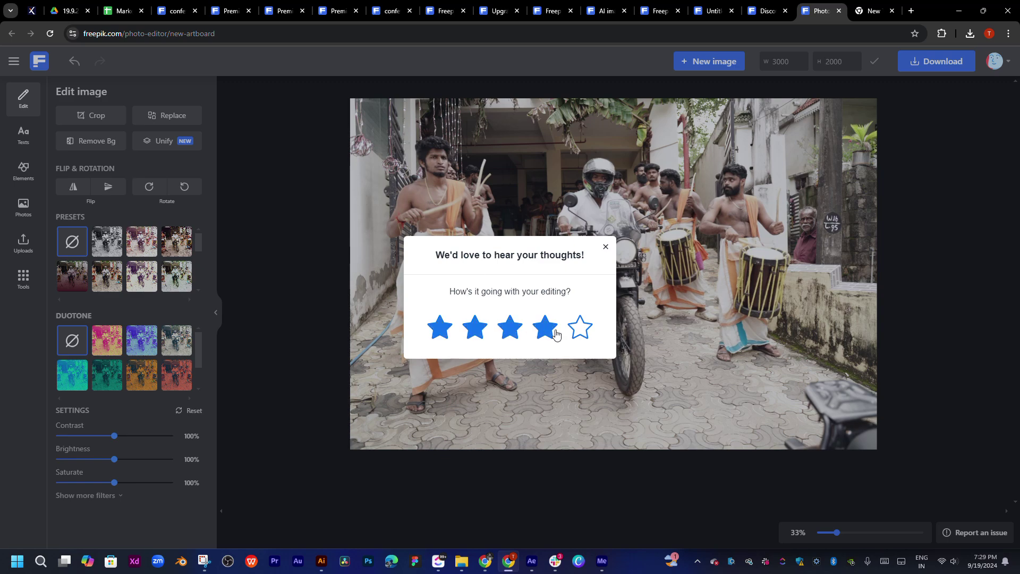
{"action": "left_click", "coordinate": [579, 335]}
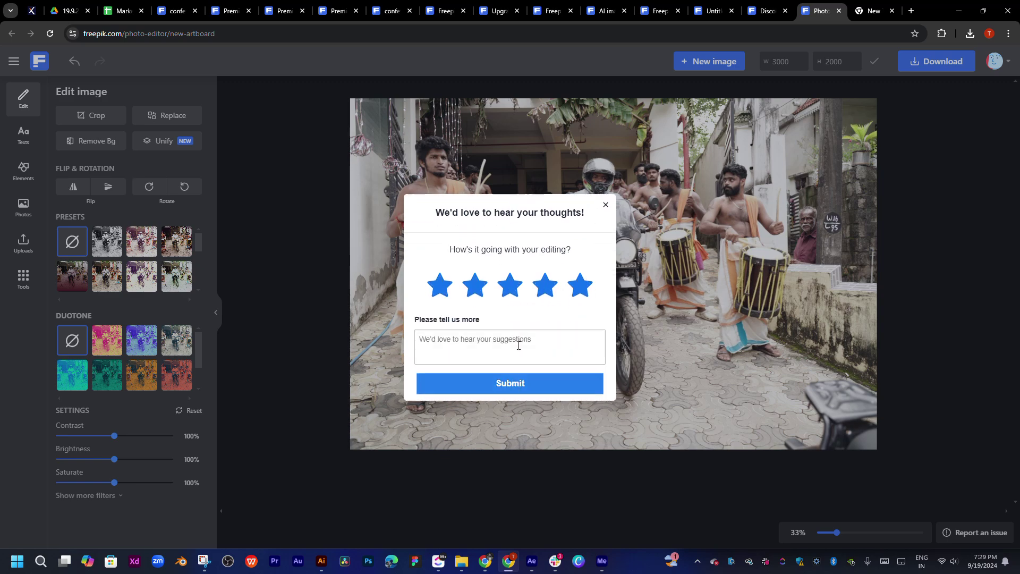
{"action": "left_click", "coordinate": [606, 204]}
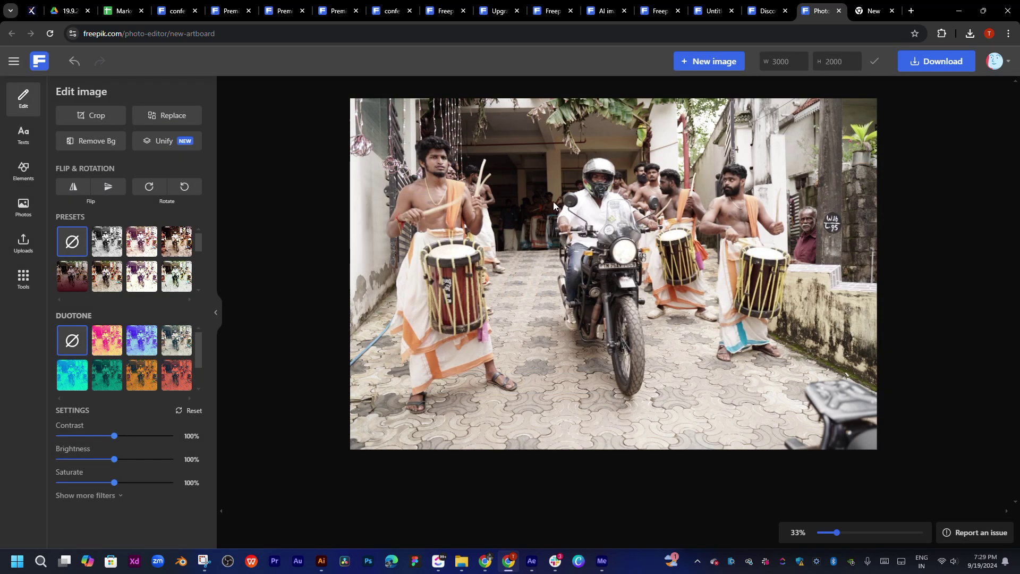
Cycle through the Designer and AI images tabs back to the Pikaso generator with the reference photo.
{"action": "left_click", "coordinate": [713, 10]}
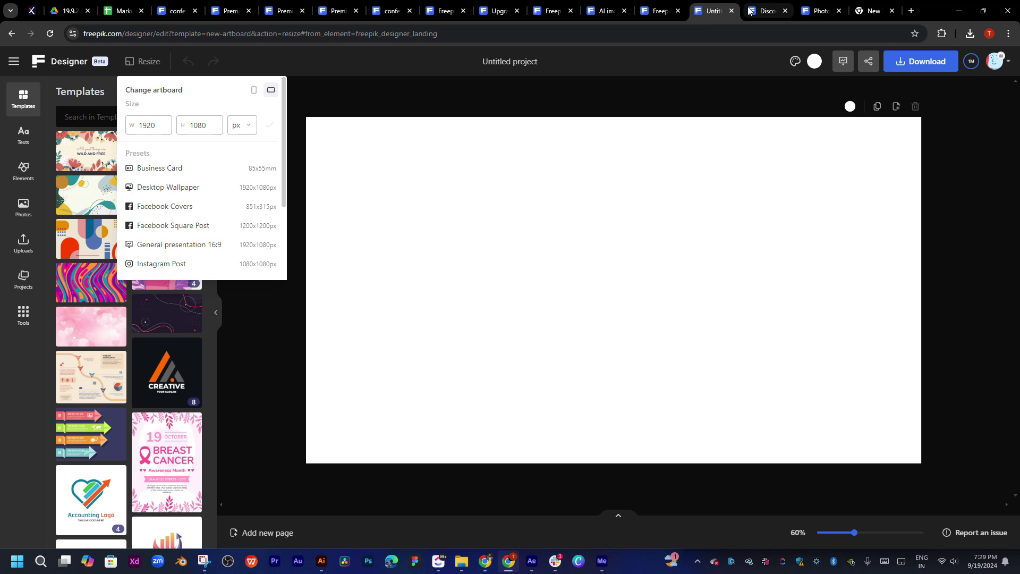
{"action": "left_click", "coordinate": [751, 10]}
{"action": "left_click", "coordinate": [598, 13]}
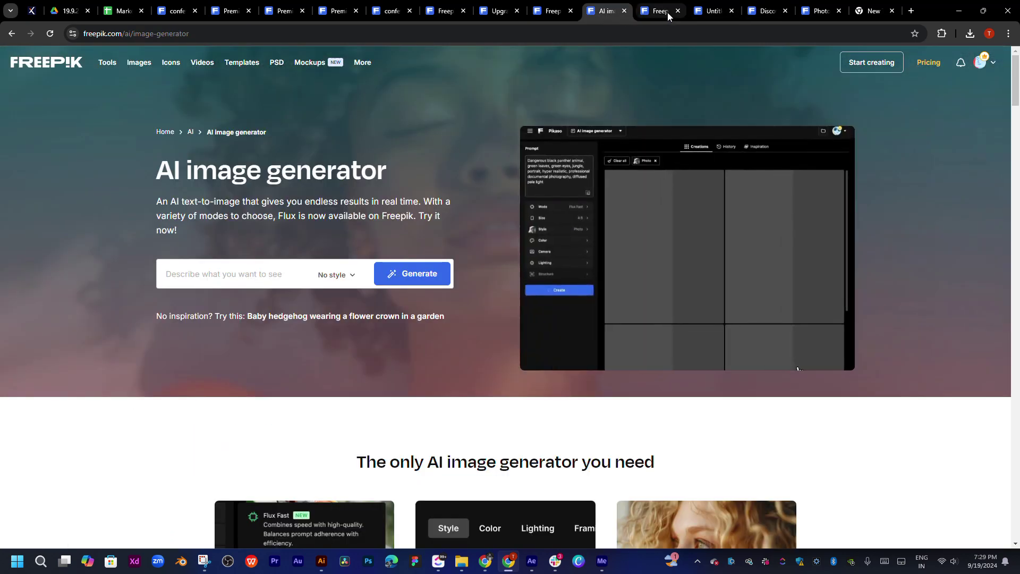
{"action": "left_click", "coordinate": [664, 12]}
Paste 'bike royal enfield himalayan group' into inspiration search, then over the drummer photo's auto-prompt.
{"action": "key", "text": "ctrl+v"}
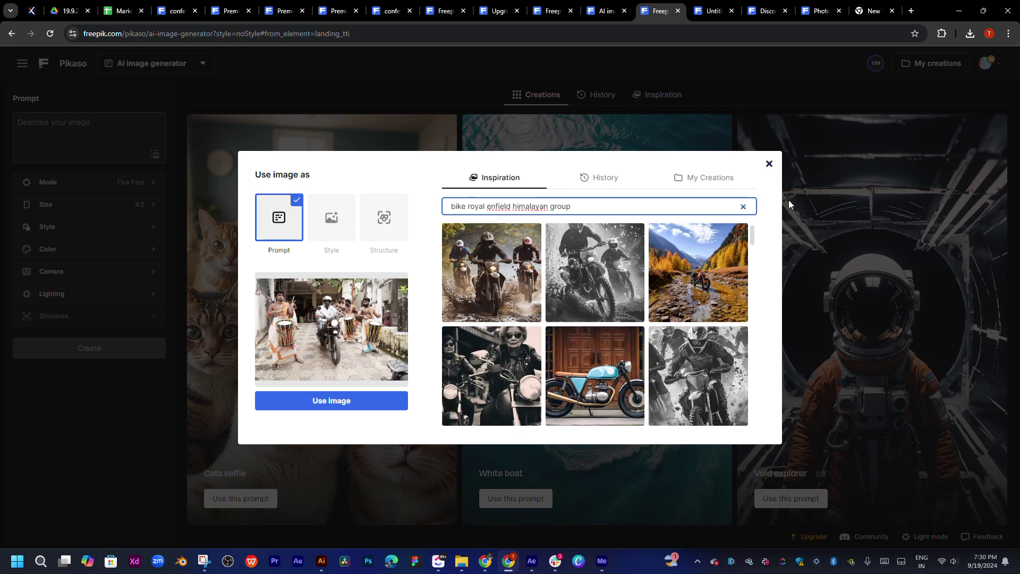
{"action": "scroll", "coordinate": [595, 324], "scroll_direction": "down", "scroll_amount": 1}
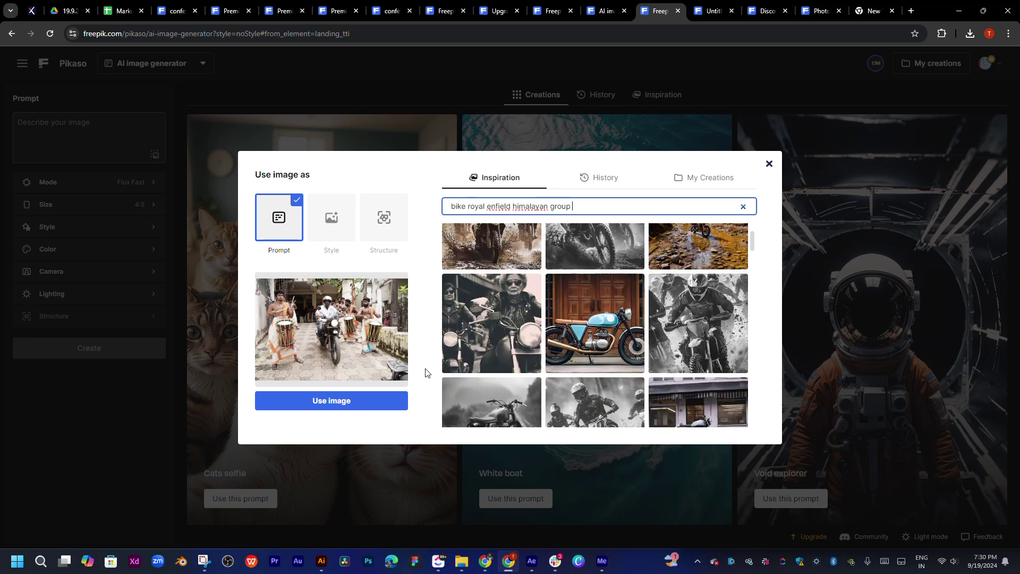
{"action": "left_click", "coordinate": [343, 406]}
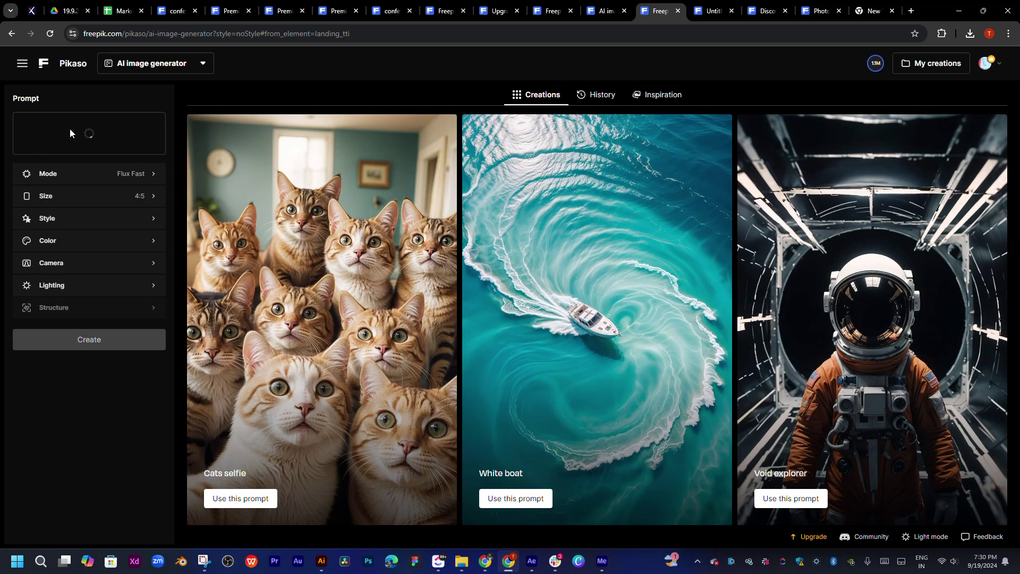
{"action": "left_click_drag", "start_coordinate": [90, 166], "coordinate": [1, 121]}
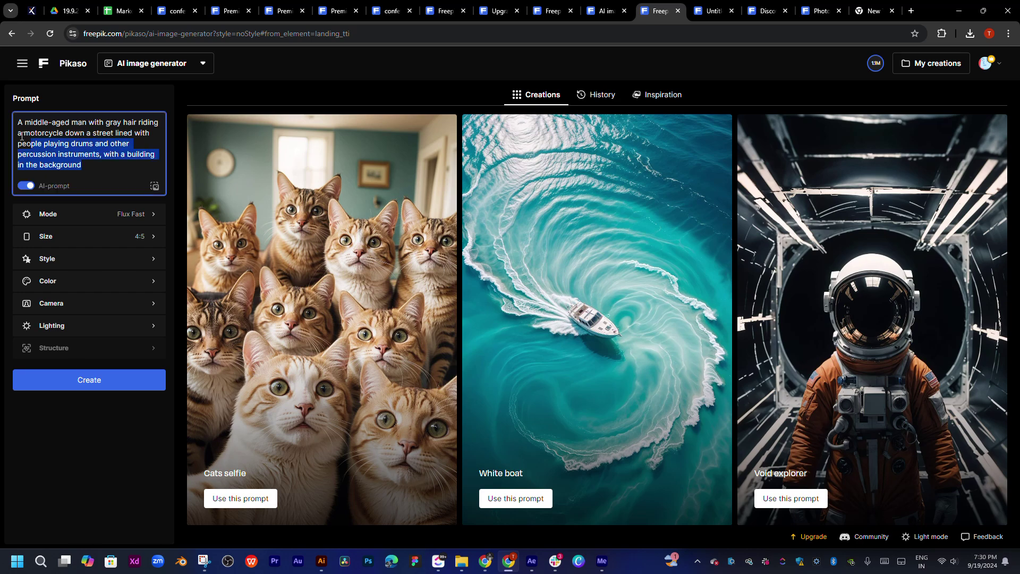
{"action": "key", "text": "ctrl+v"}
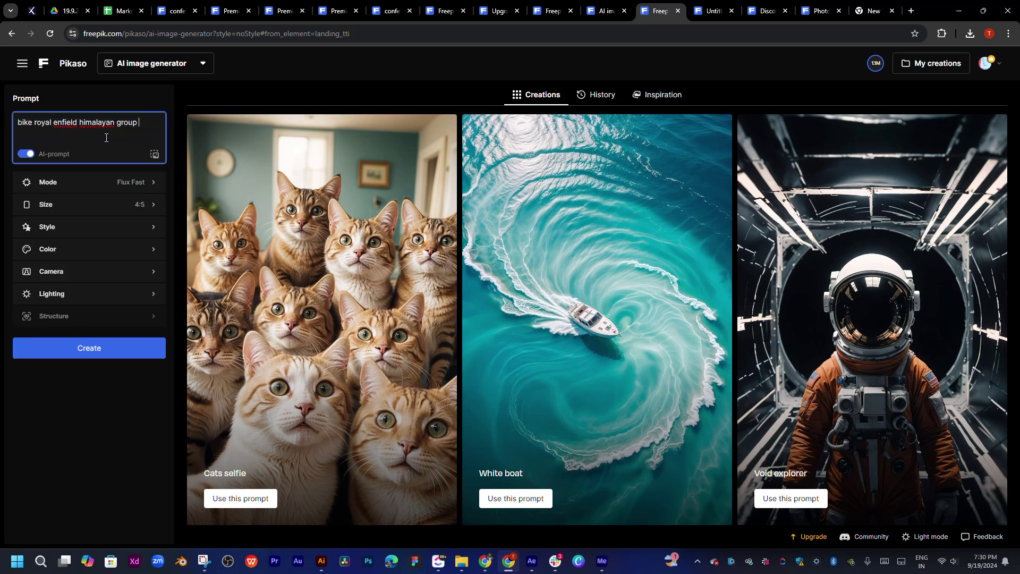
Generate four images from the prompt, switch size to 4:3 Classic, and begin adding a reference image.
{"action": "left_click", "coordinate": [80, 351]}
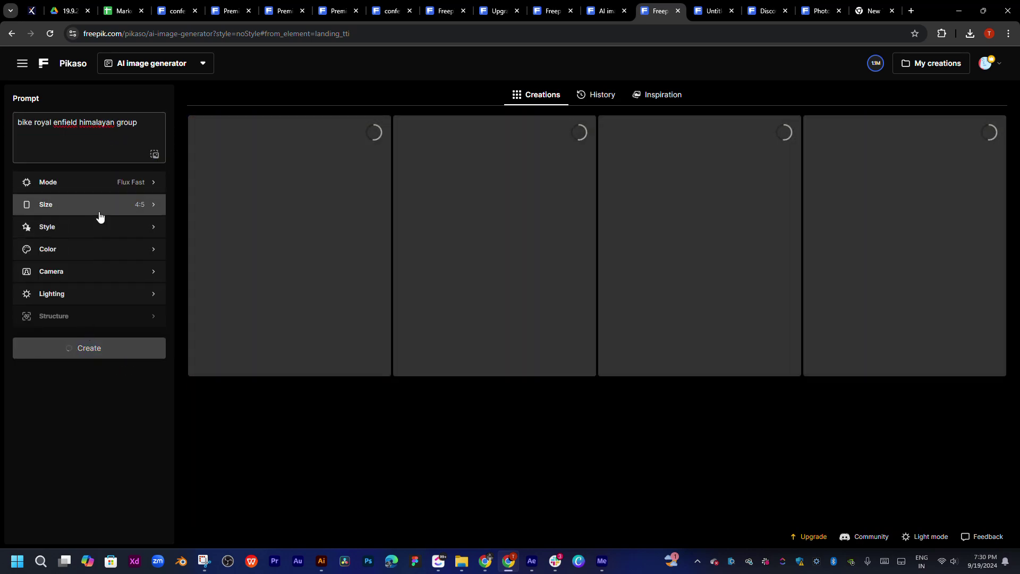
{"action": "left_click", "coordinate": [99, 215]}
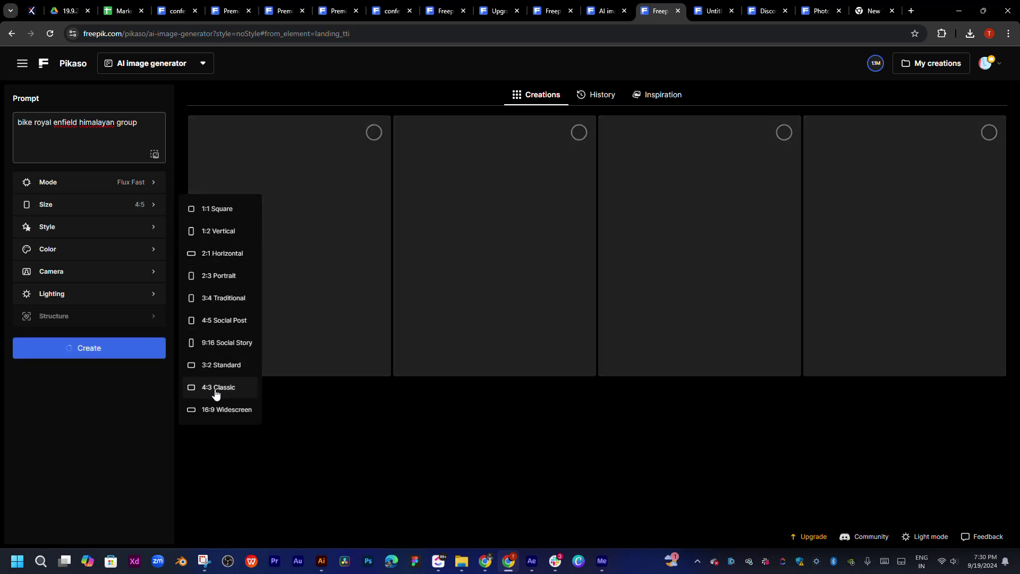
{"action": "left_click", "coordinate": [218, 388]}
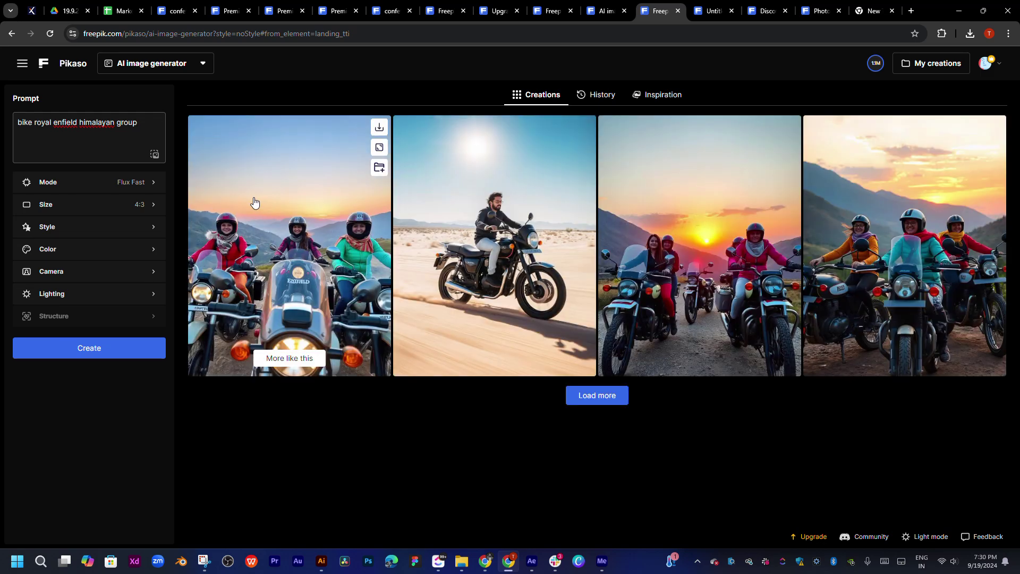
{"action": "left_click", "coordinate": [155, 154]}
Upload the AML01533 drummer photo and turn it into a text prompt.
{"action": "left_click", "coordinate": [333, 374]}
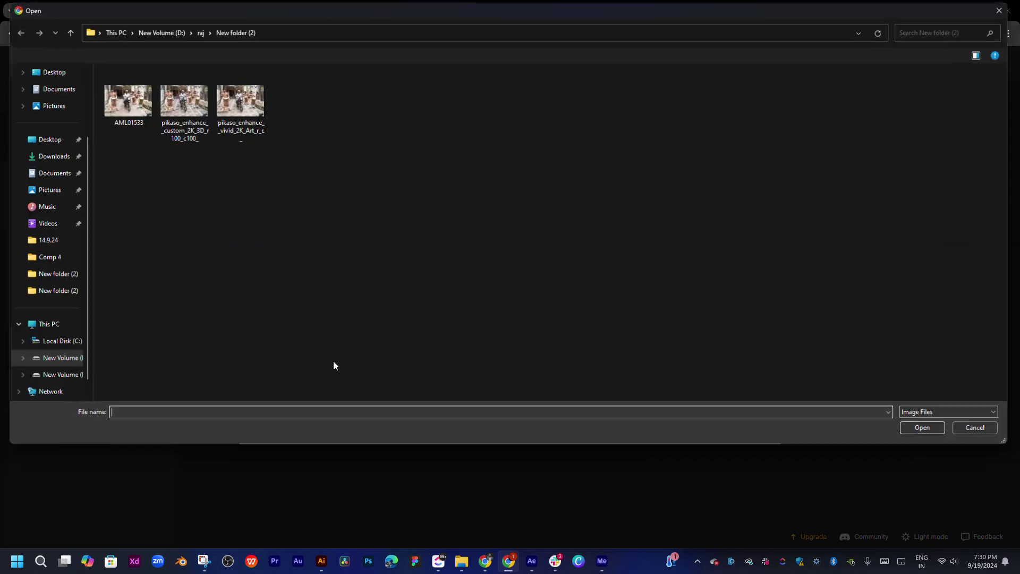
{"action": "double_click", "coordinate": [127, 100]}
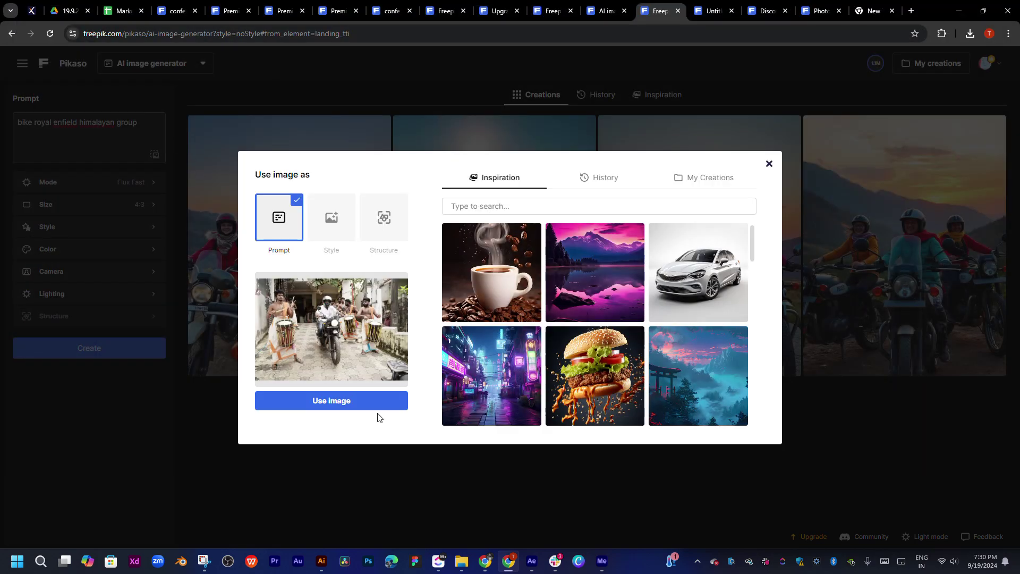
{"action": "left_click", "coordinate": [335, 399]}
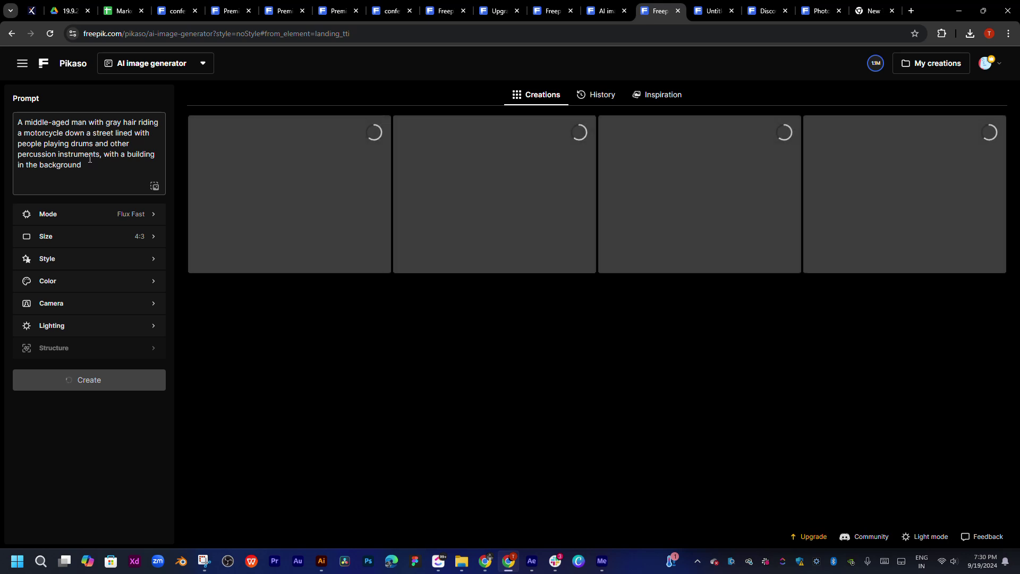
Append 'bike royal enfield himalayan group' to the drummer description and generate new images.
{"action": "left_click_drag", "start_coordinate": [99, 154], "coordinate": [70, 143]}
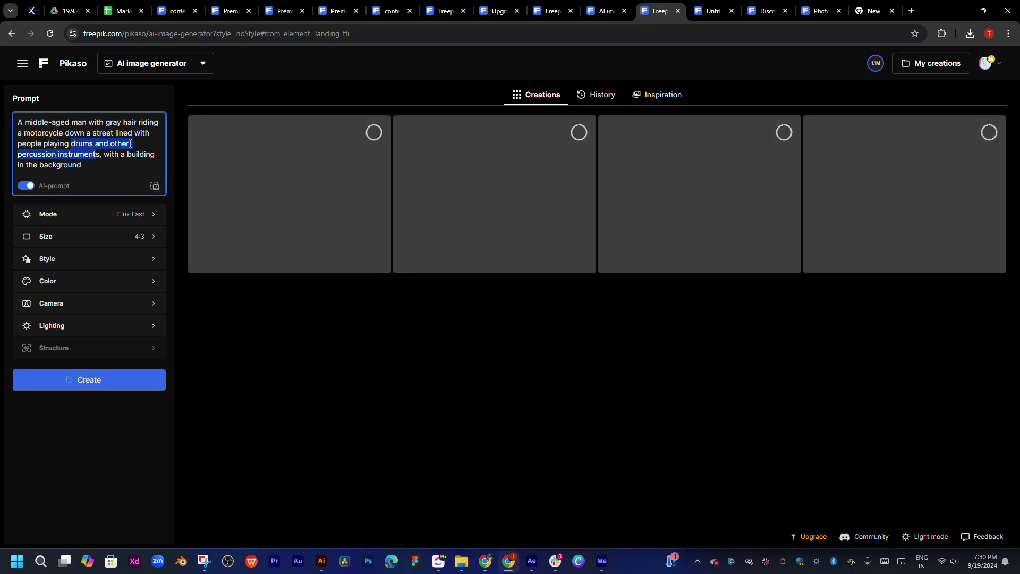
{"action": "left_click", "coordinate": [111, 153]}
{"action": "type", "text": "bike royal enfield himalayan group"}
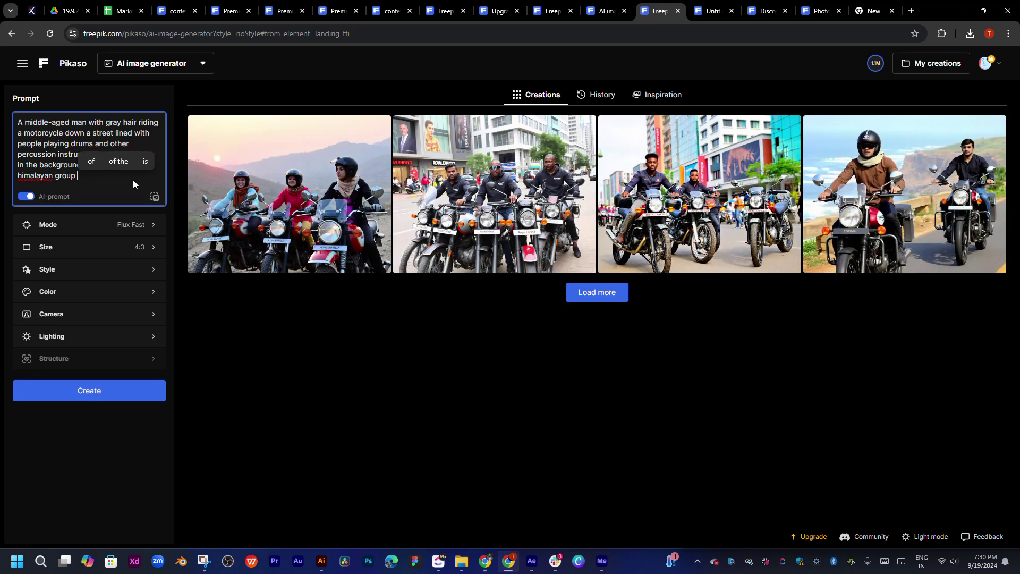
{"action": "left_click", "coordinate": [93, 391]}
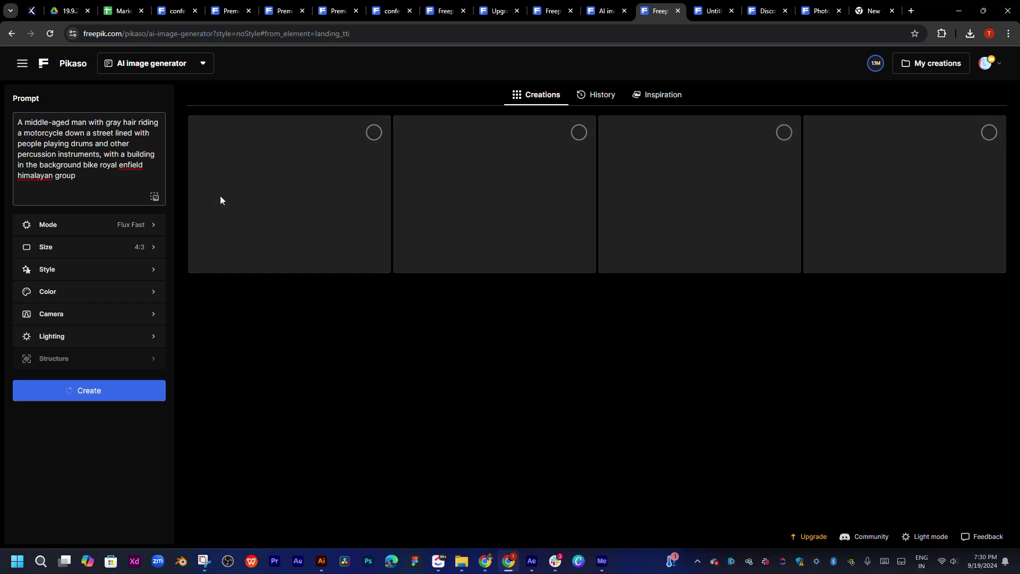
{"action": "left_click", "coordinate": [879, 10]}
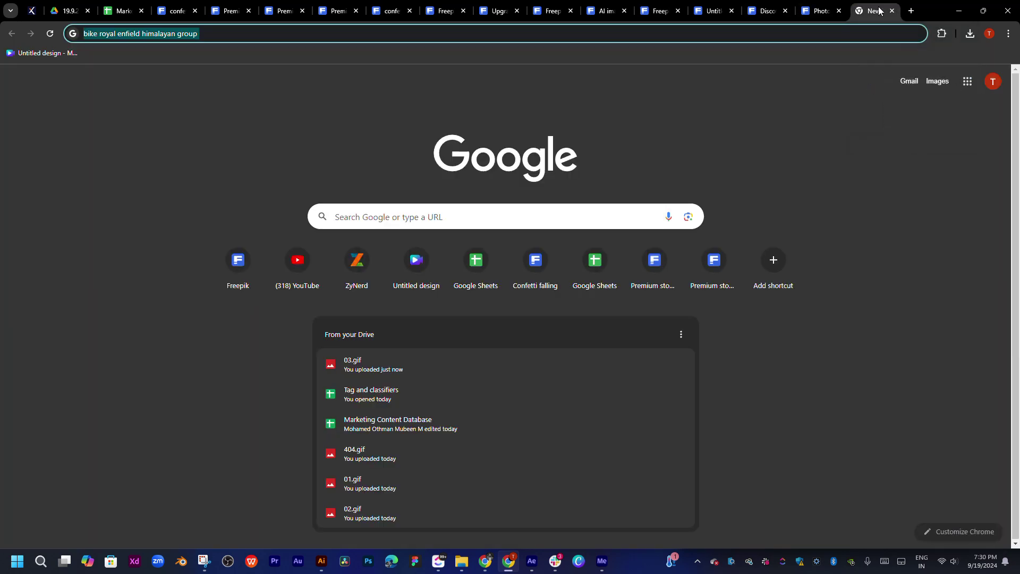
Search Google for 'ai image generator' and open Haiper, Gencraft, DeepAI and Fotor in background tabs.
{"action": "left_click", "coordinate": [912, 11]}
{"action": "type", "text": "ai"}
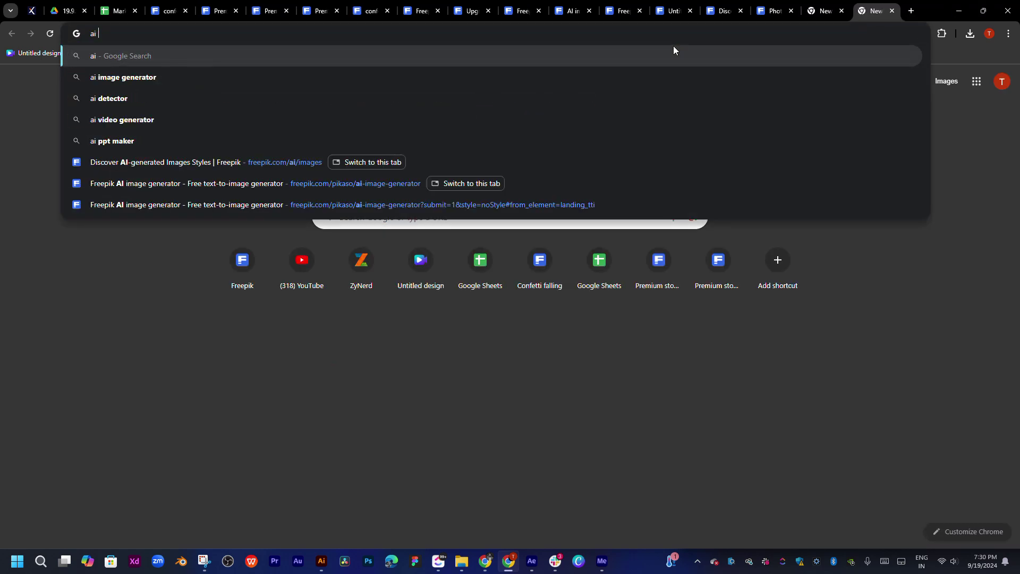
{"action": "left_click", "coordinate": [211, 81]}
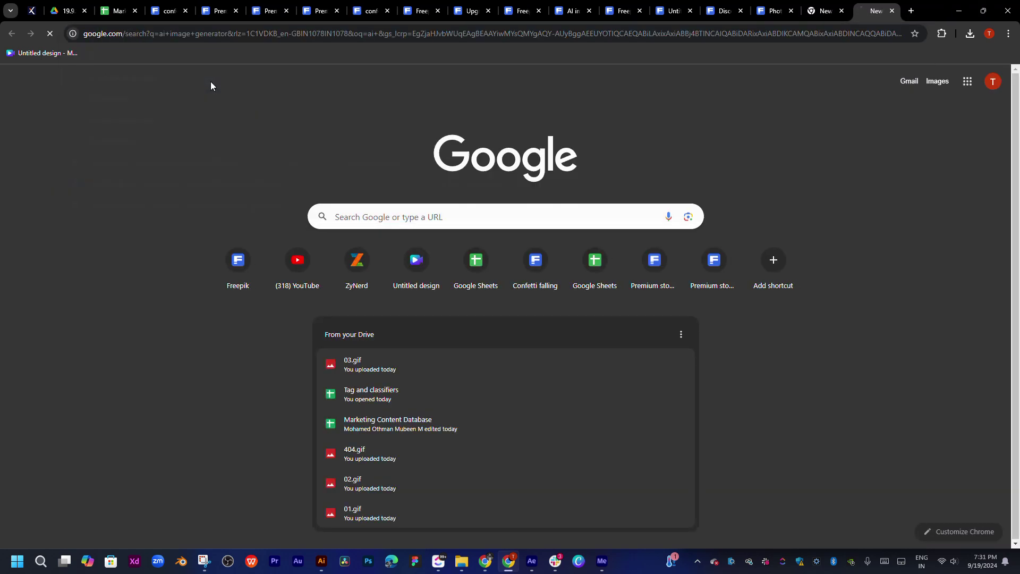
{"action": "middle_click", "coordinate": [167, 185]}
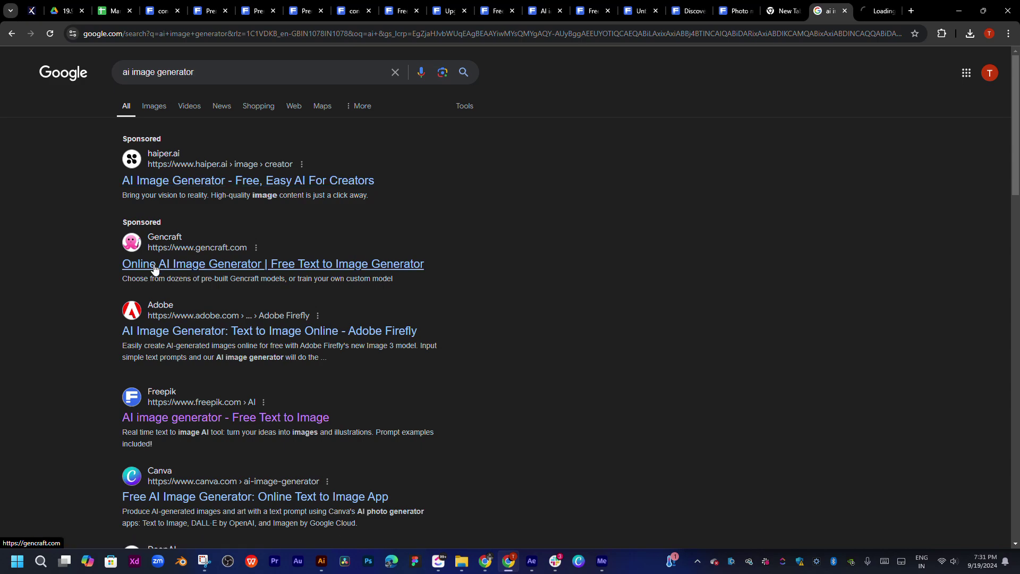
{"action": "middle_click", "coordinate": [128, 264]}
{"action": "scroll", "coordinate": [133, 329], "scroll_direction": "down", "scroll_amount": 5}
{"action": "scroll", "coordinate": [160, 235], "scroll_direction": "down", "scroll_amount": 3}
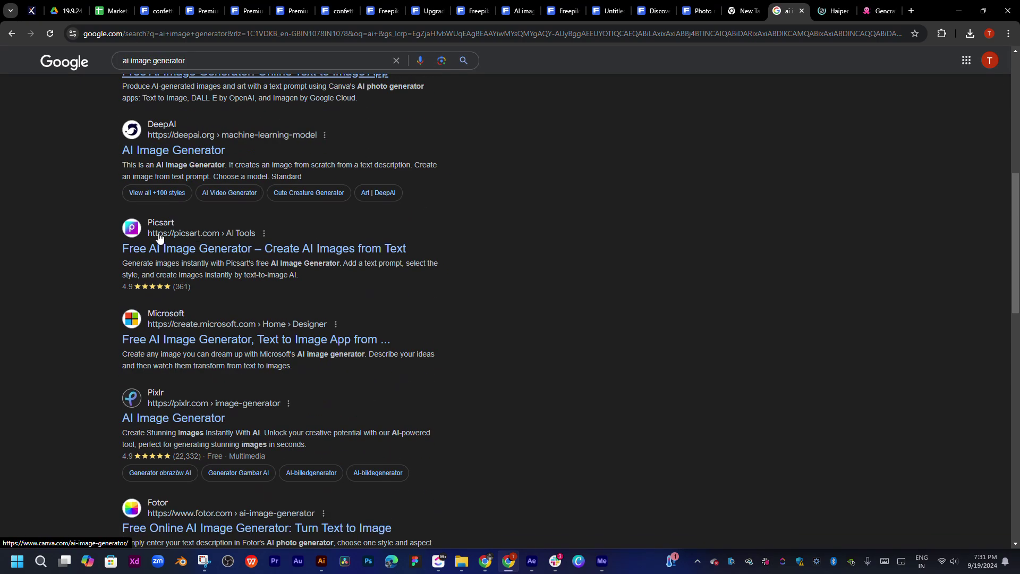
{"action": "middle_click", "coordinate": [149, 153]}
{"action": "scroll", "coordinate": [165, 250], "scroll_direction": "down", "scroll_amount": 3}
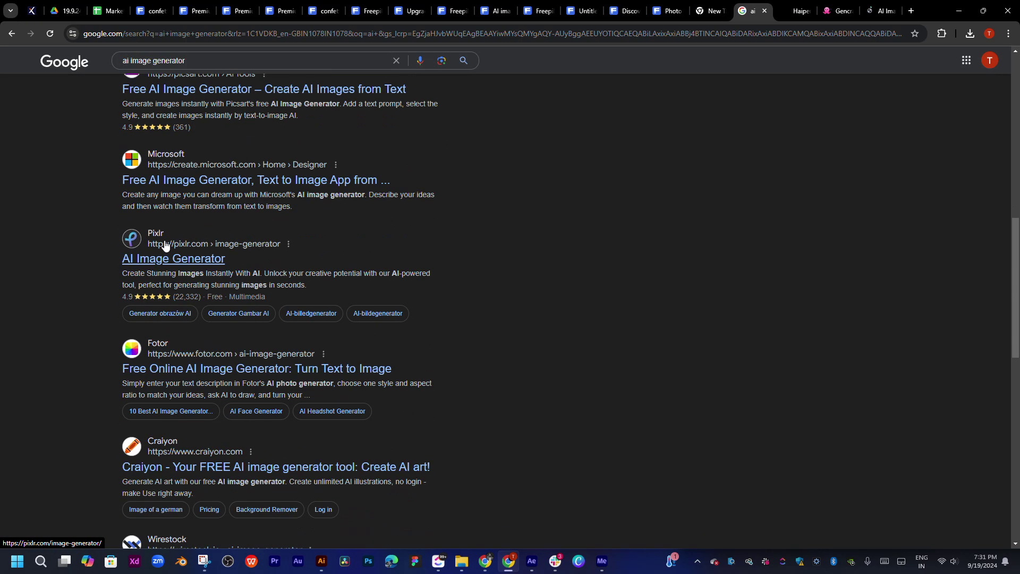
{"action": "scroll", "coordinate": [166, 247], "scroll_direction": "up", "scroll_amount": 2}
{"action": "scroll", "coordinate": [159, 234], "scroll_direction": "down", "scroll_amount": 5}
{"action": "middle_click", "coordinate": [152, 210]}
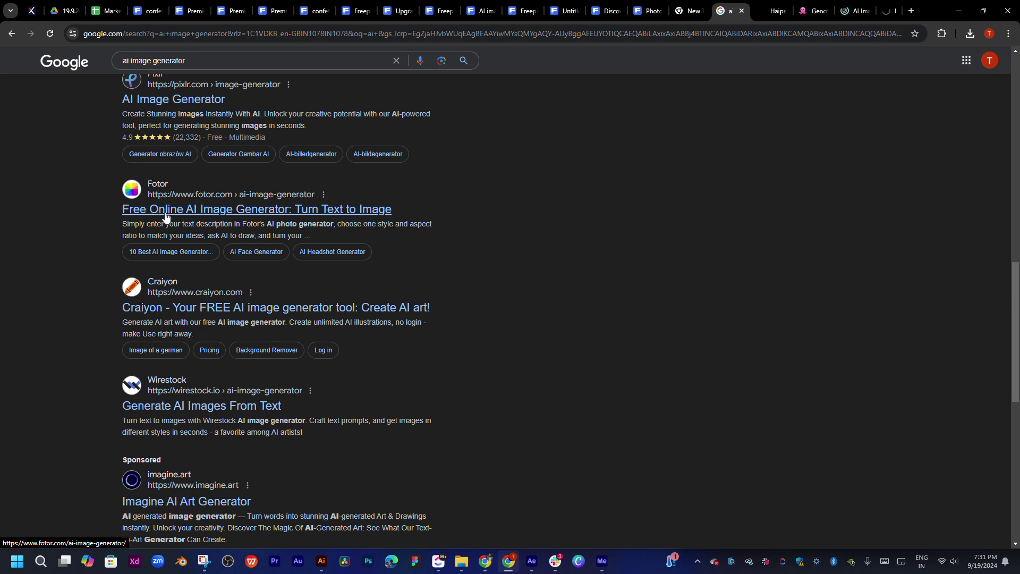
Look through the DeepAI, Haiper, Gencraft and Fotor tabs, ending on Fotor's generator page.
{"action": "left_click", "coordinate": [839, 10]}
{"action": "left_click", "coordinate": [765, 11]}
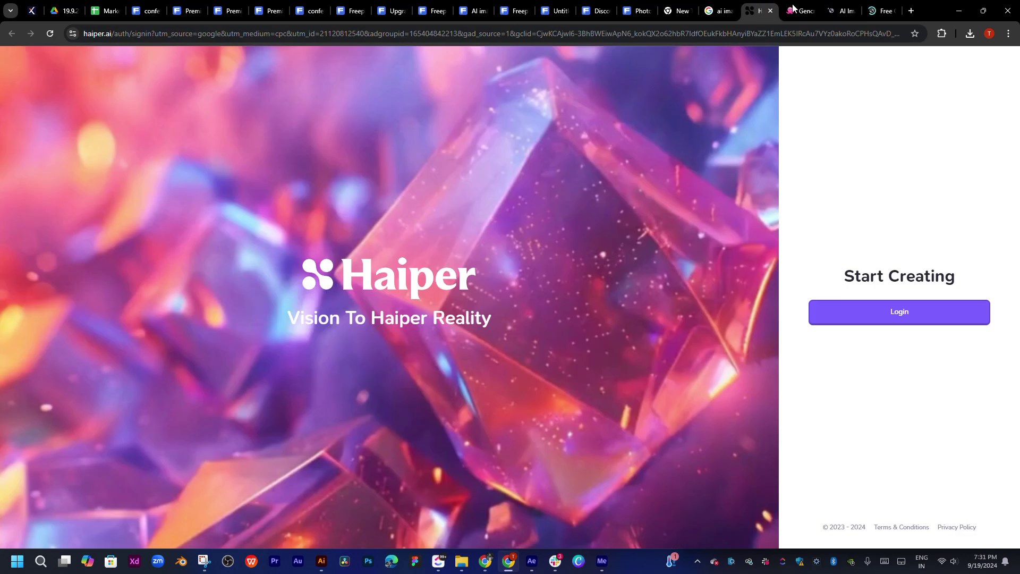
{"action": "left_click", "coordinate": [803, 9]}
{"action": "left_click", "coordinate": [842, 7]}
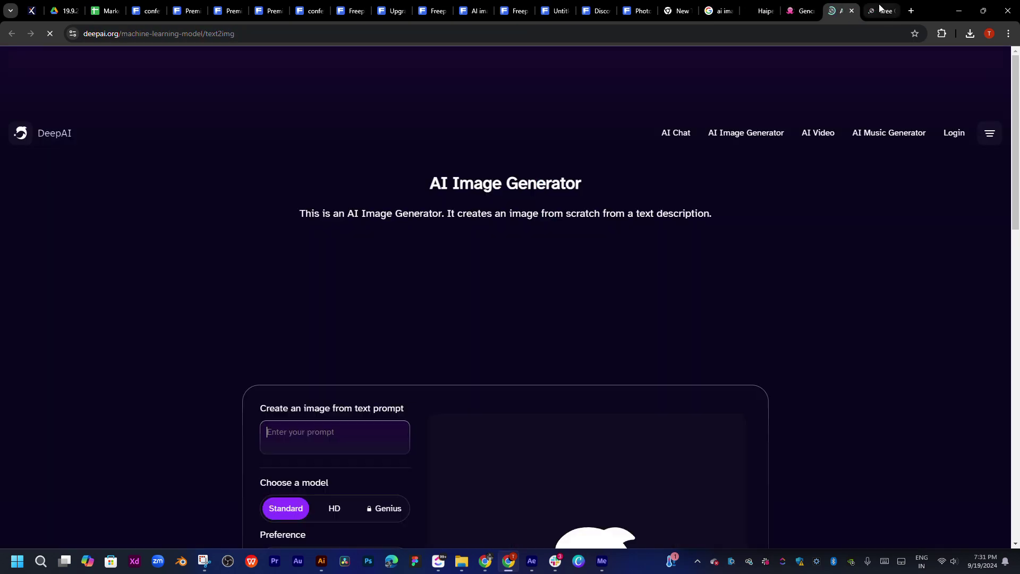
{"action": "left_click", "coordinate": [880, 7]}
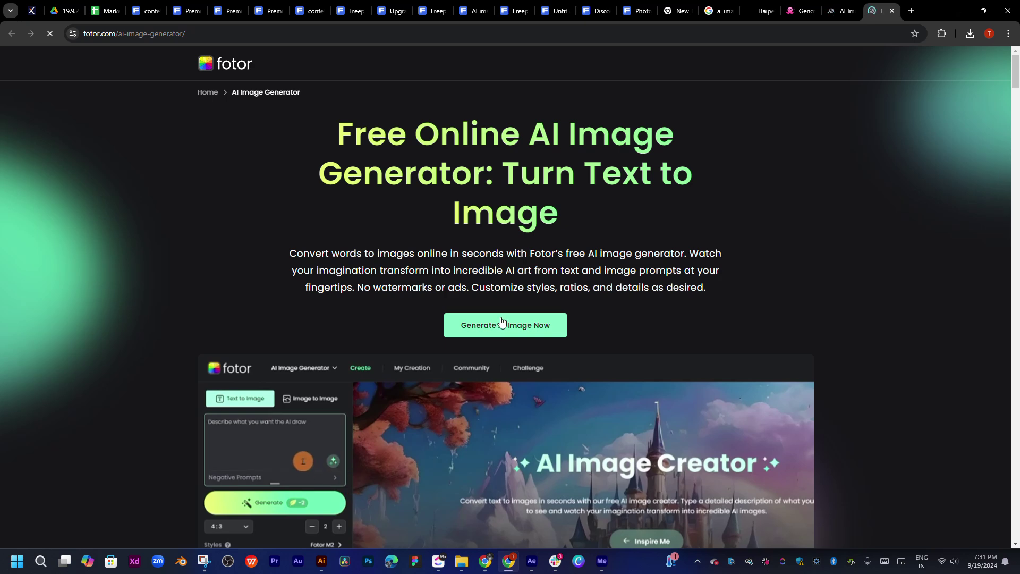